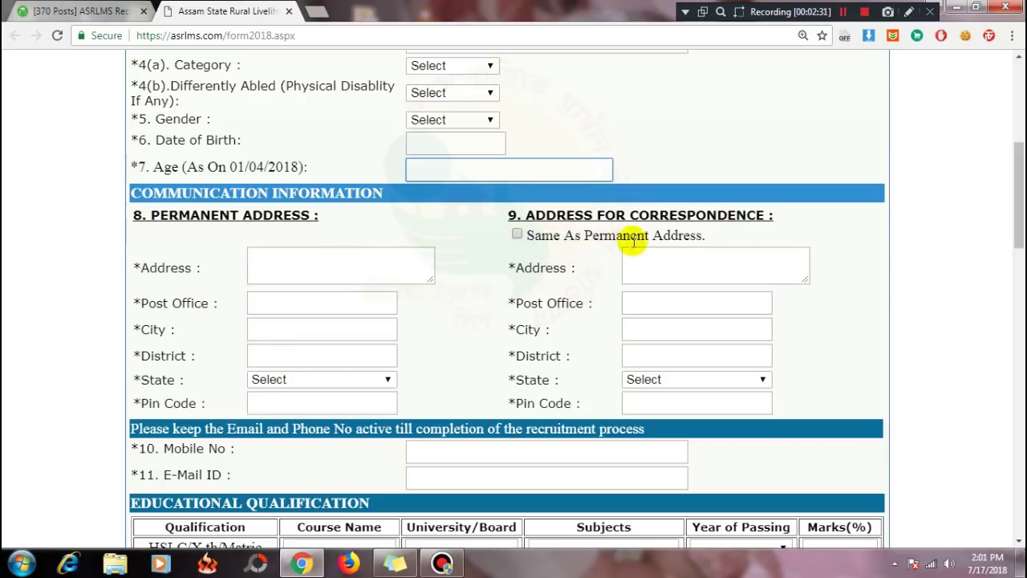
- Review the Same As Permanent Address option and the required Mobile No and E-Mail ID fields in the communication section
left_click(517, 234)
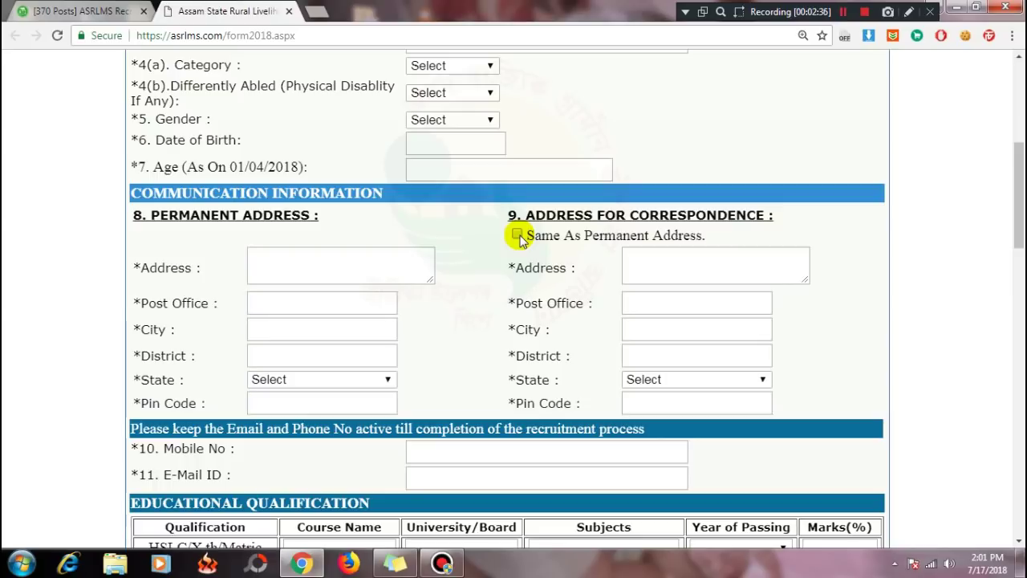
scroll(511, 267, "down", 2)
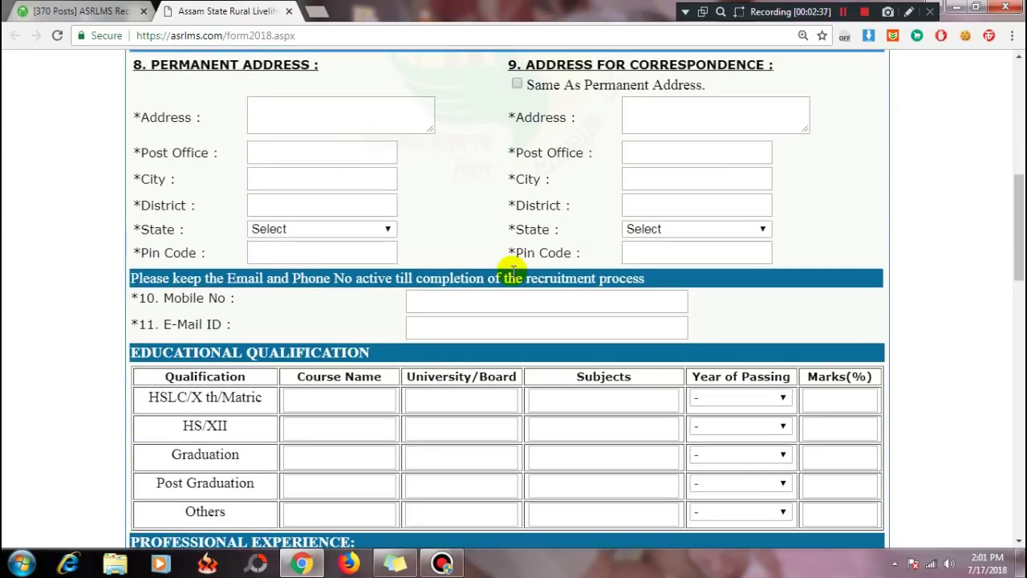
left_click_drag(173, 298, 207, 298)
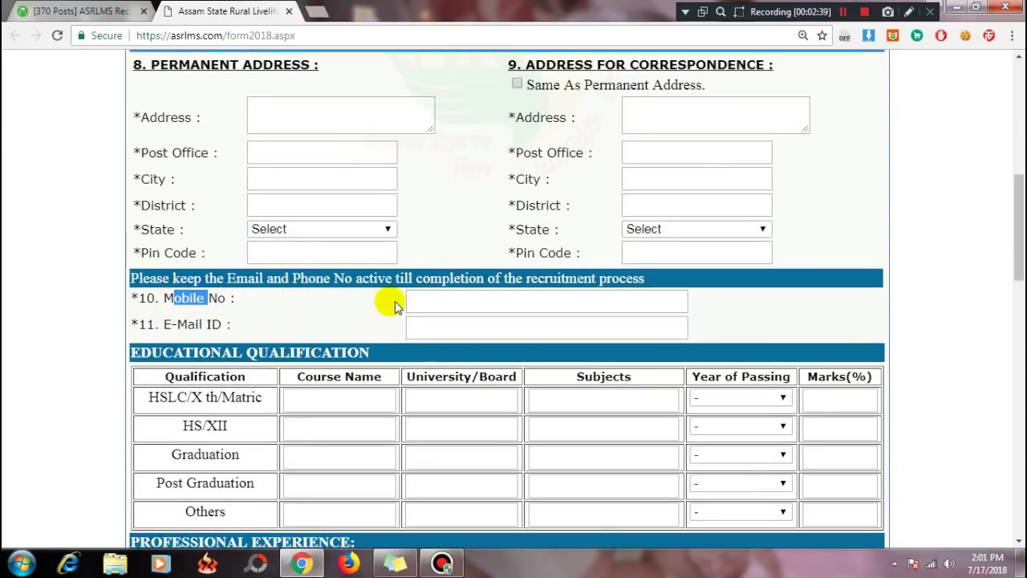
left_click(441, 301)
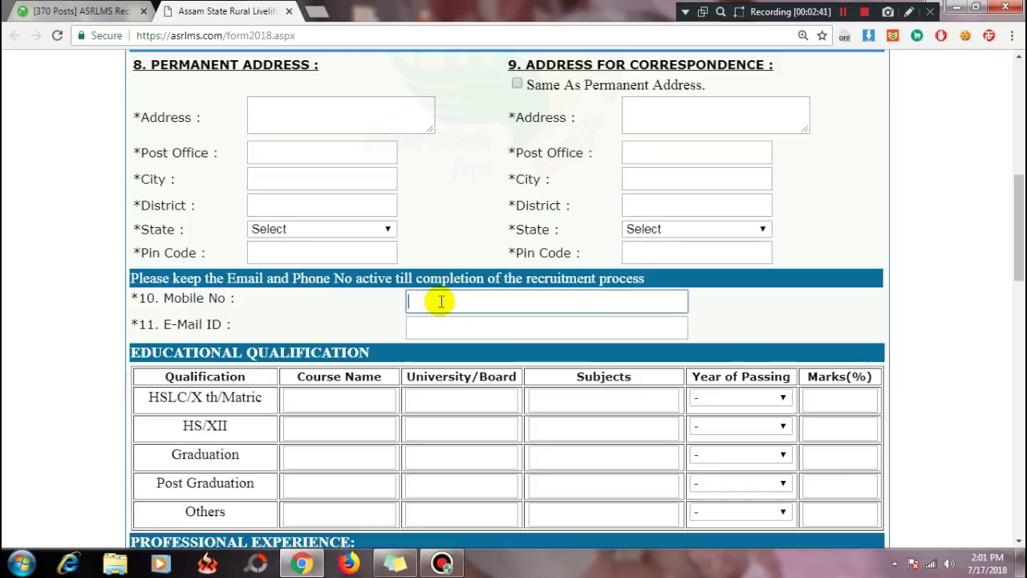
left_click(165, 324)
left_click_drag(164, 324, 248, 327)
left_click(292, 331)
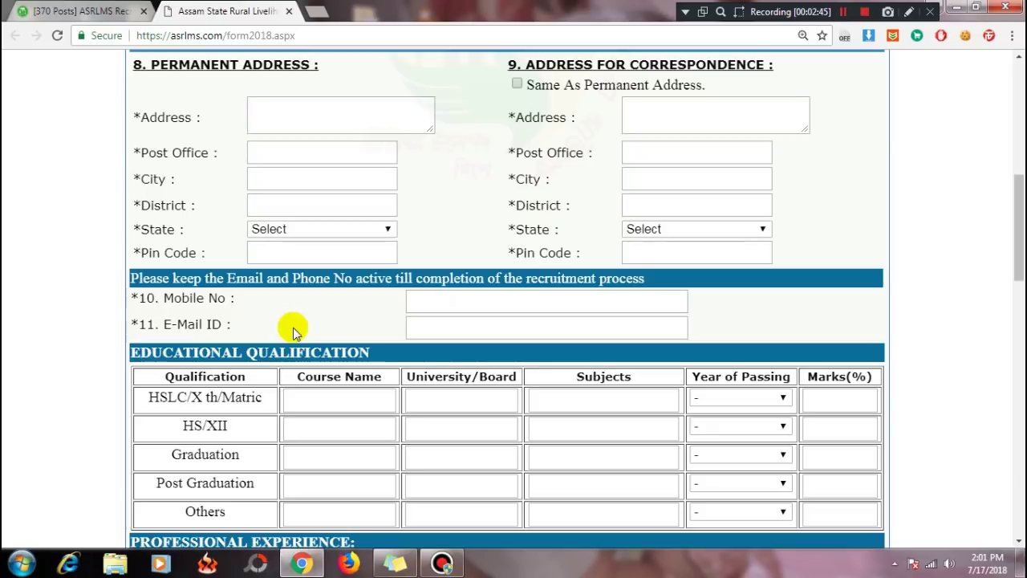
scroll(337, 305, "down", 1)
left_click(430, 250)
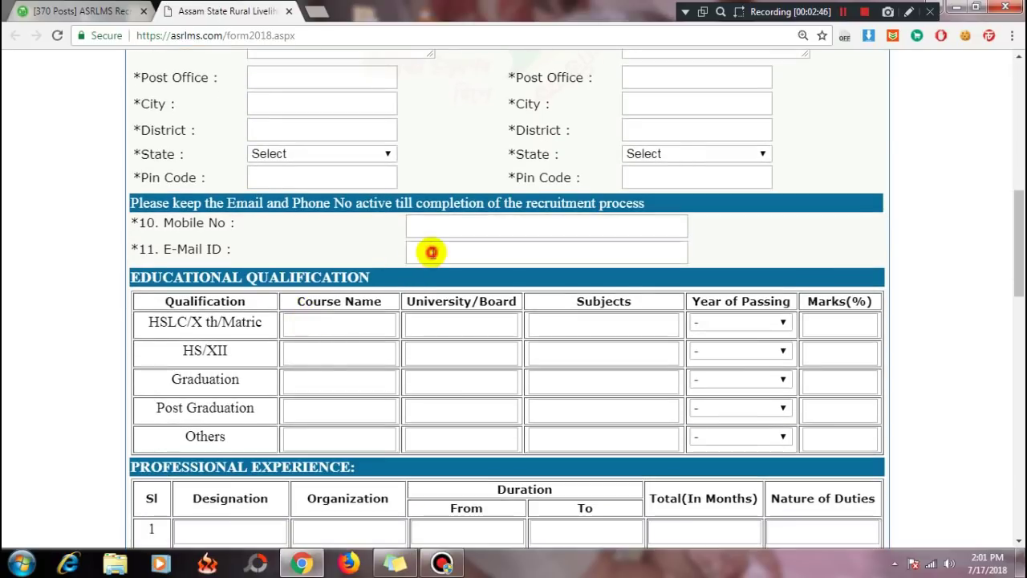
left_click(135, 222)
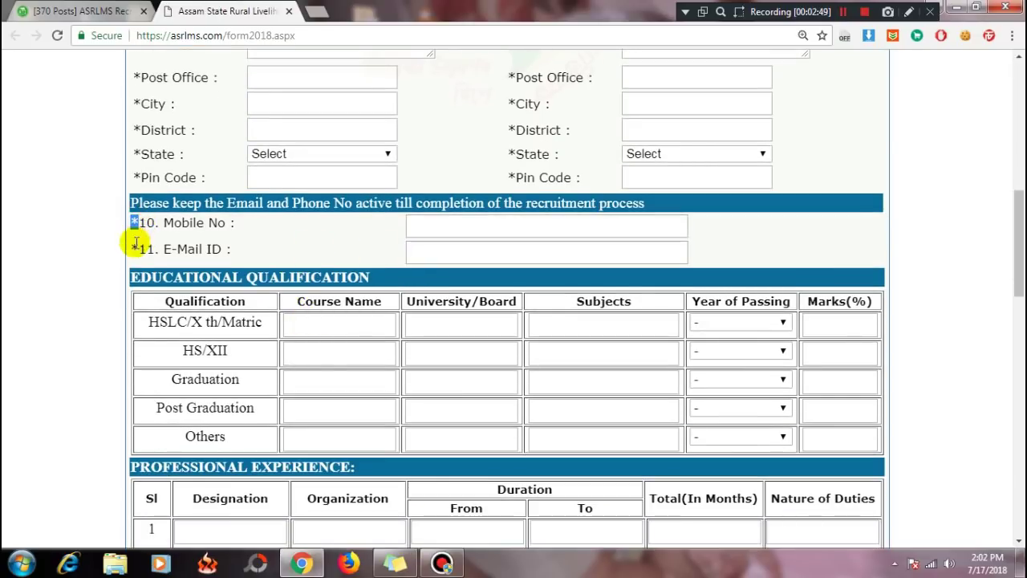
left_click(284, 255)
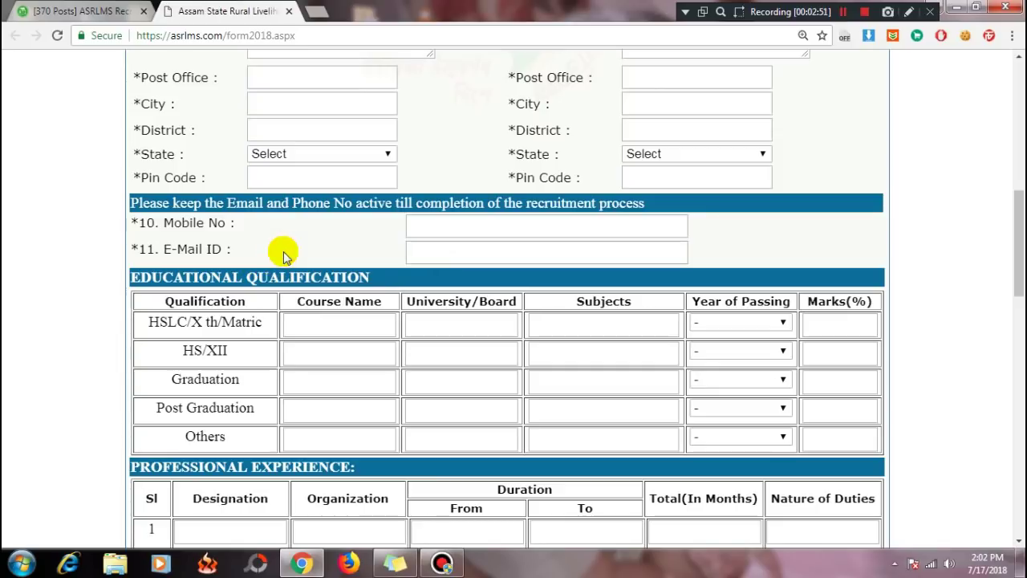
- Go through the HSLC/X th/Matric row of the Educational Qualification table, from Course Name to Year of Passing and Marks(%)
scroll(284, 255, "down", 1)
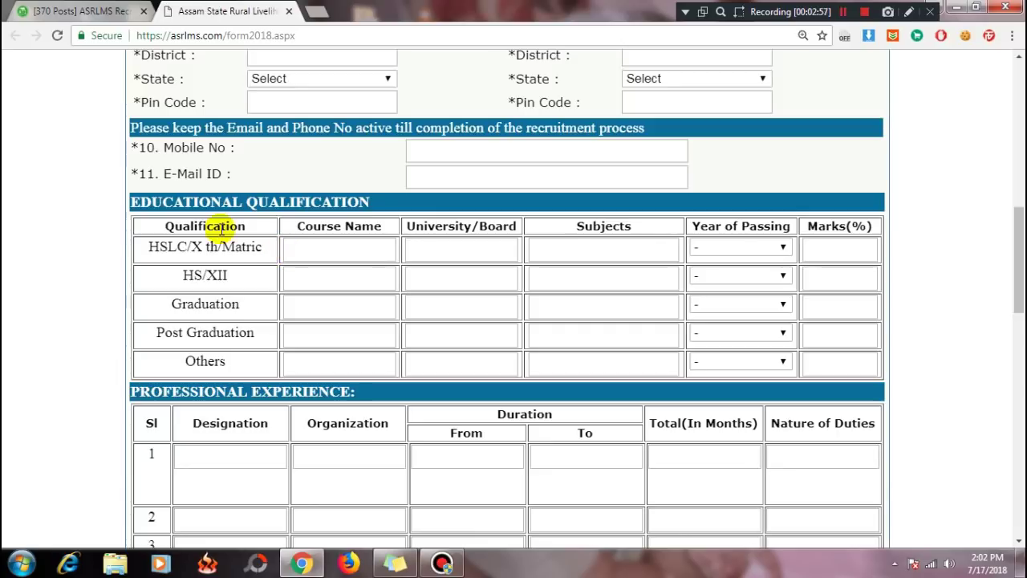
left_click_drag(149, 247, 257, 248)
left_click_drag(305, 227, 362, 230)
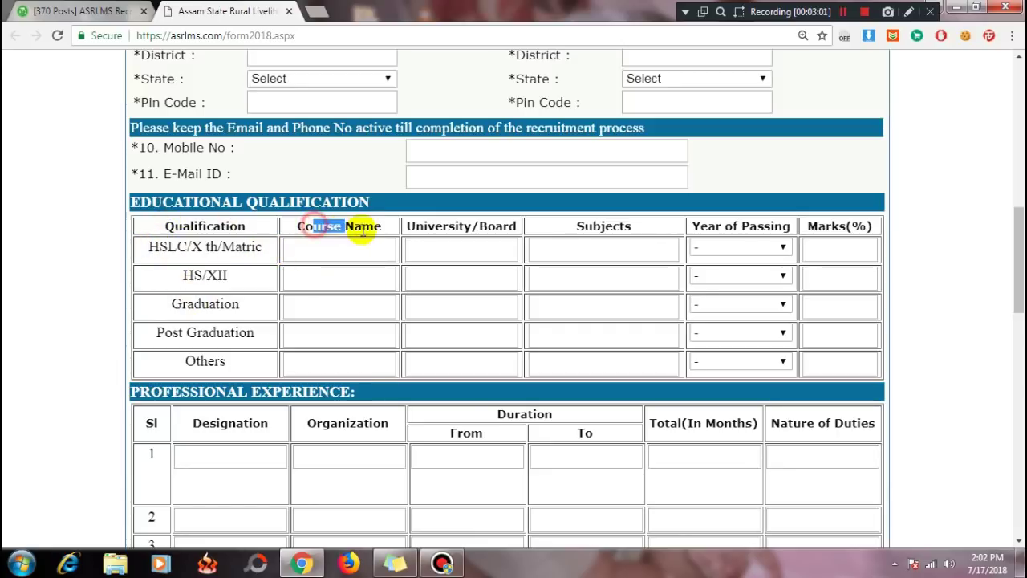
left_click(328, 251)
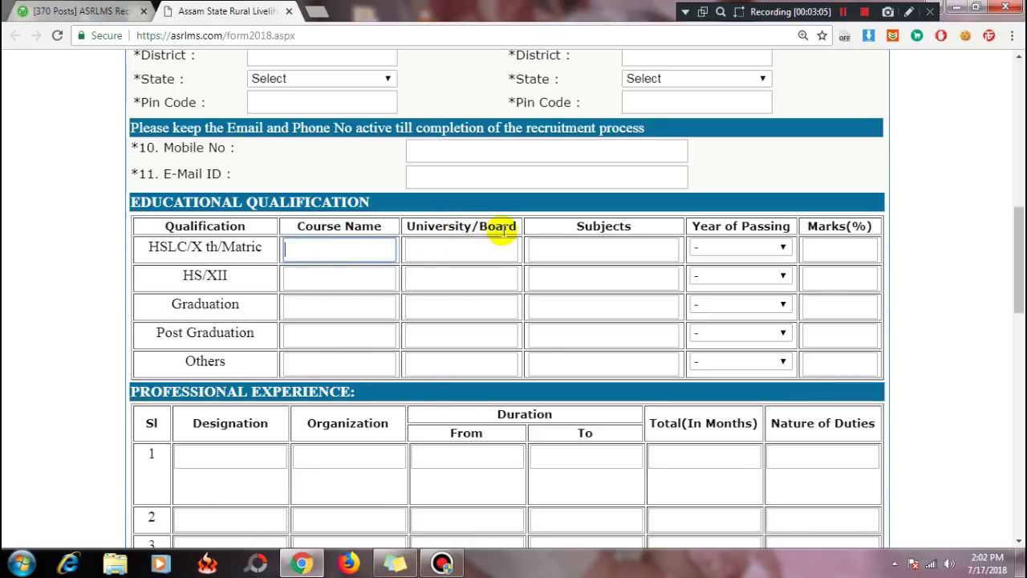
left_click(448, 248)
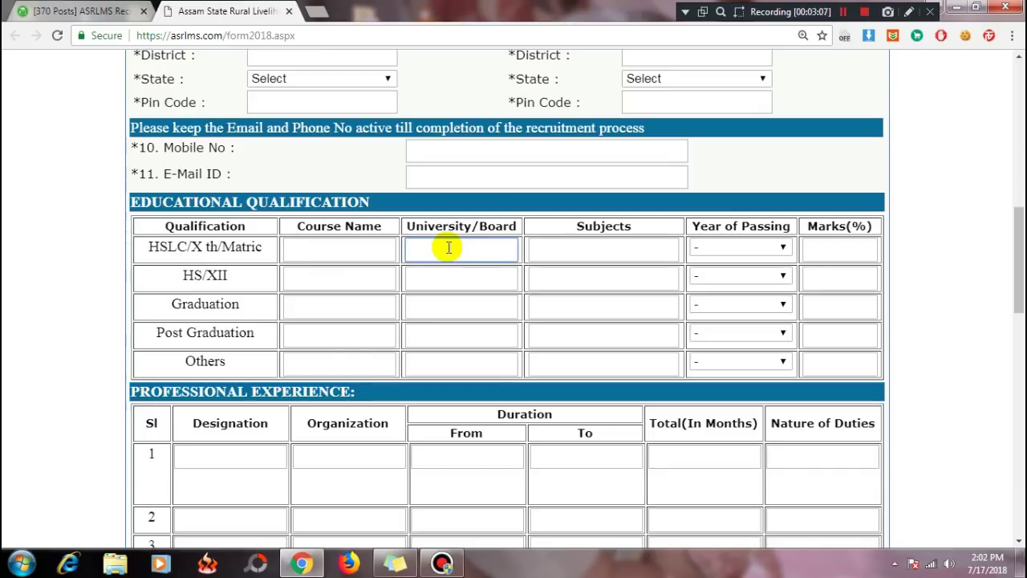
left_click(605, 250)
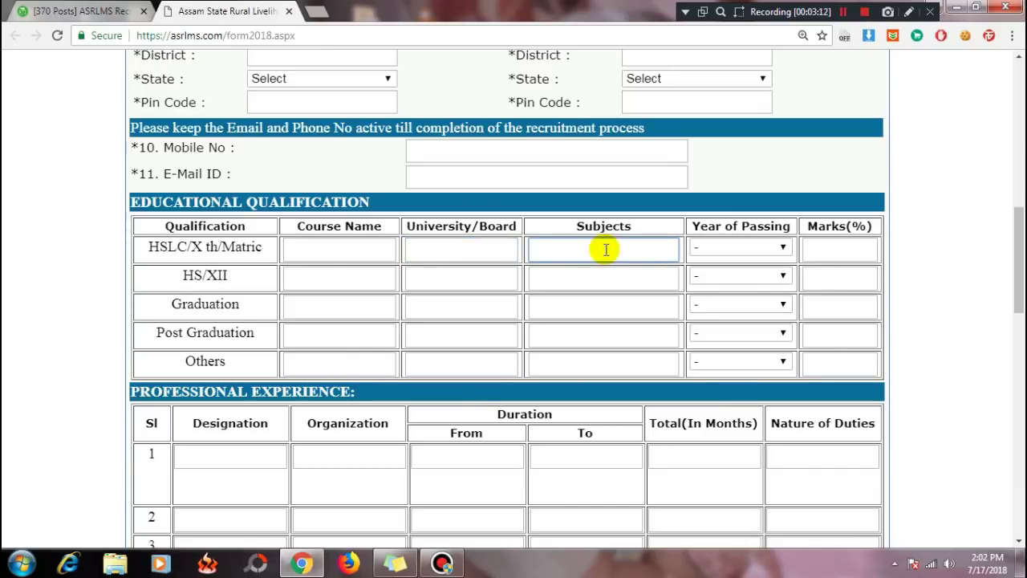
left_click(759, 250)
left_click(758, 249)
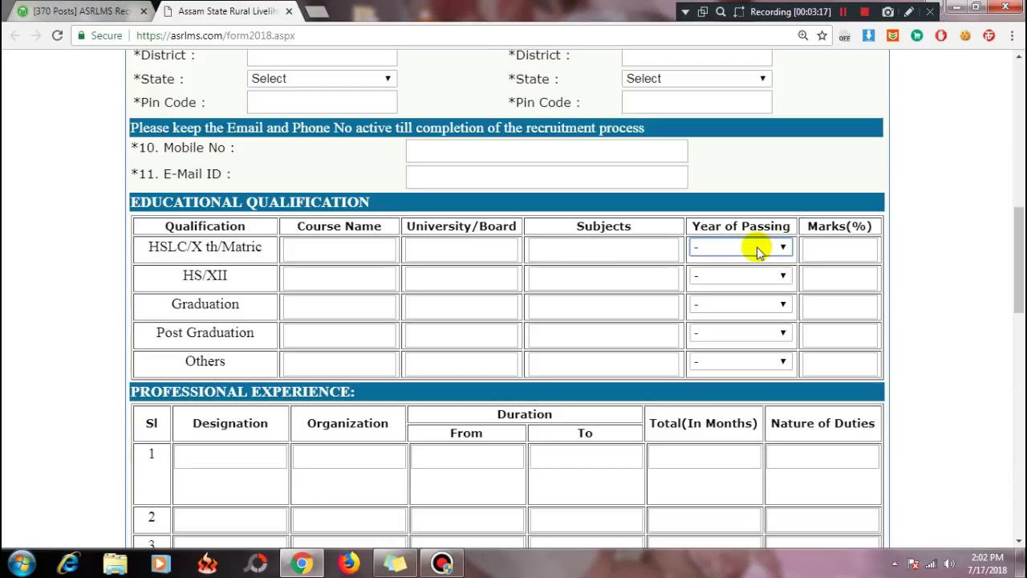
left_click(820, 249)
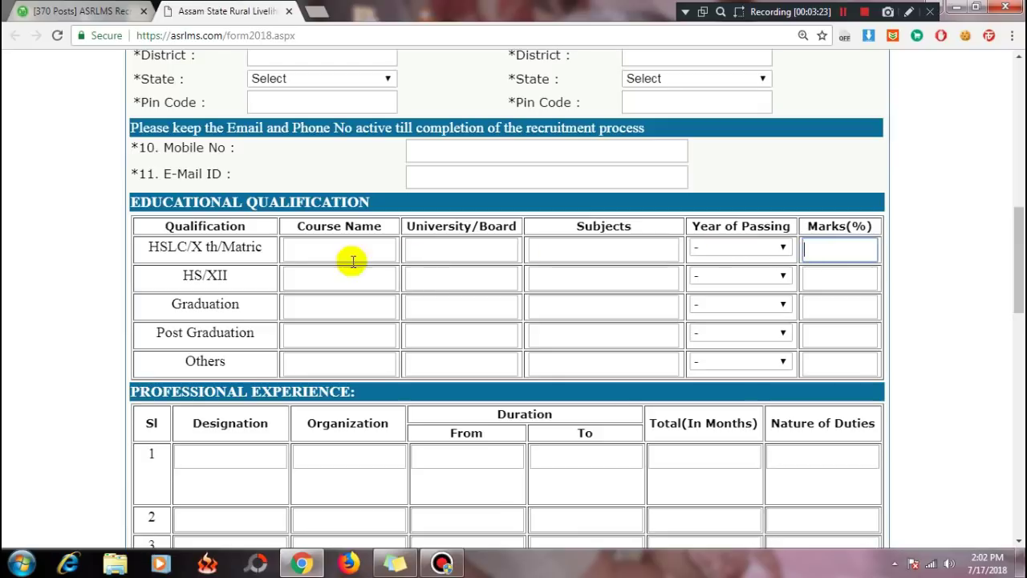
- Check the Course Name fields of the Graduation, Post Graduation and HSLC rows in the Educational Qualification table
scroll(283, 249, "down", 1)
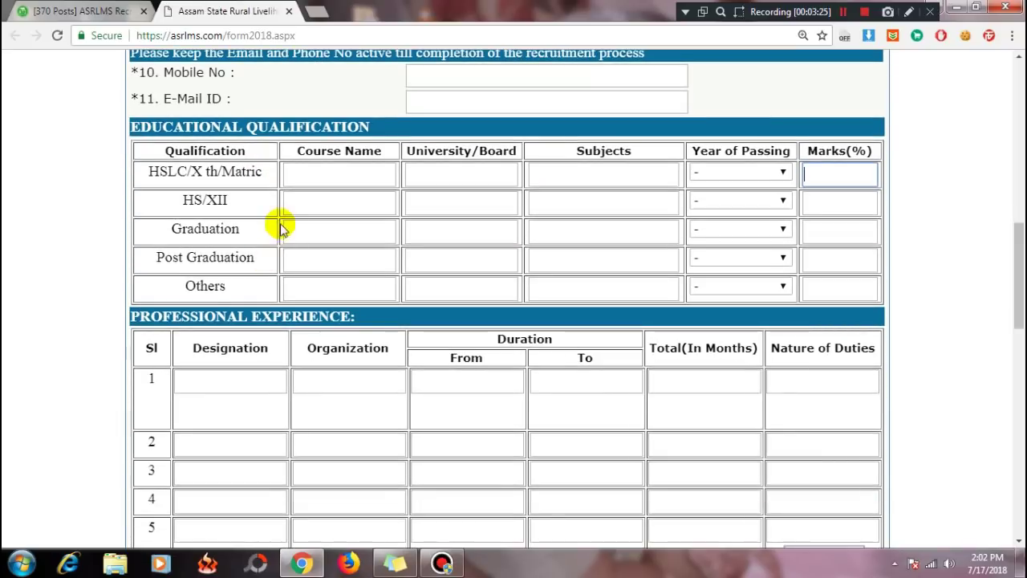
left_click(291, 255)
left_click(292, 230)
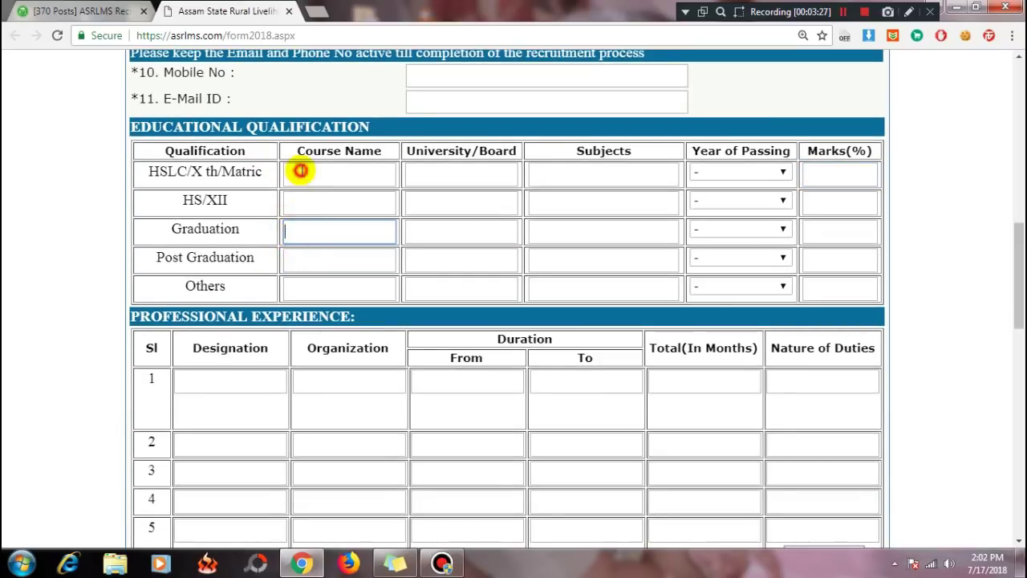
left_click(298, 170)
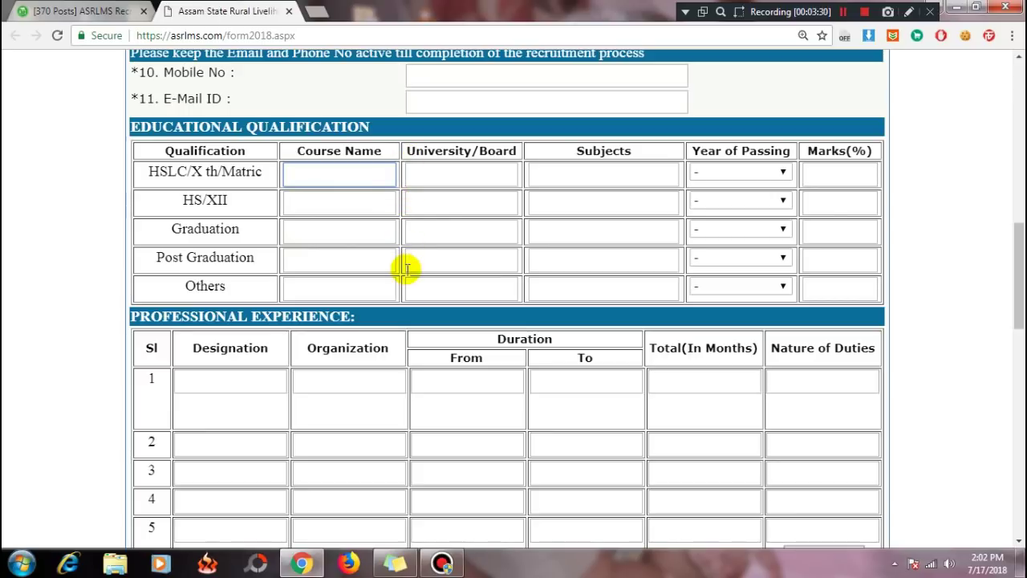
- Examine the Designation and Organization fields in the first row of the Professional Experience table
scroll(381, 279, "down", 1)
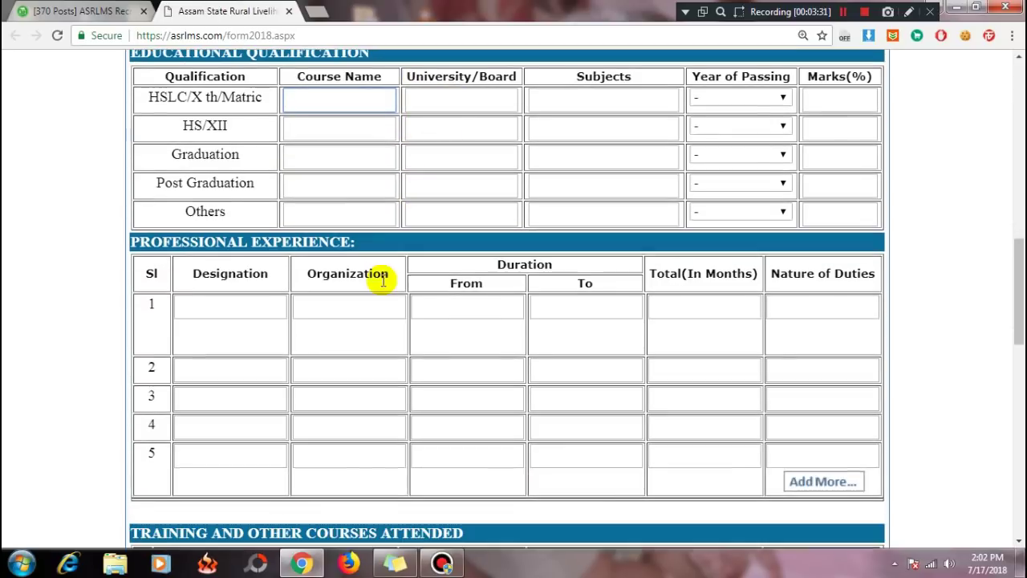
left_click_drag(218, 243, 402, 257)
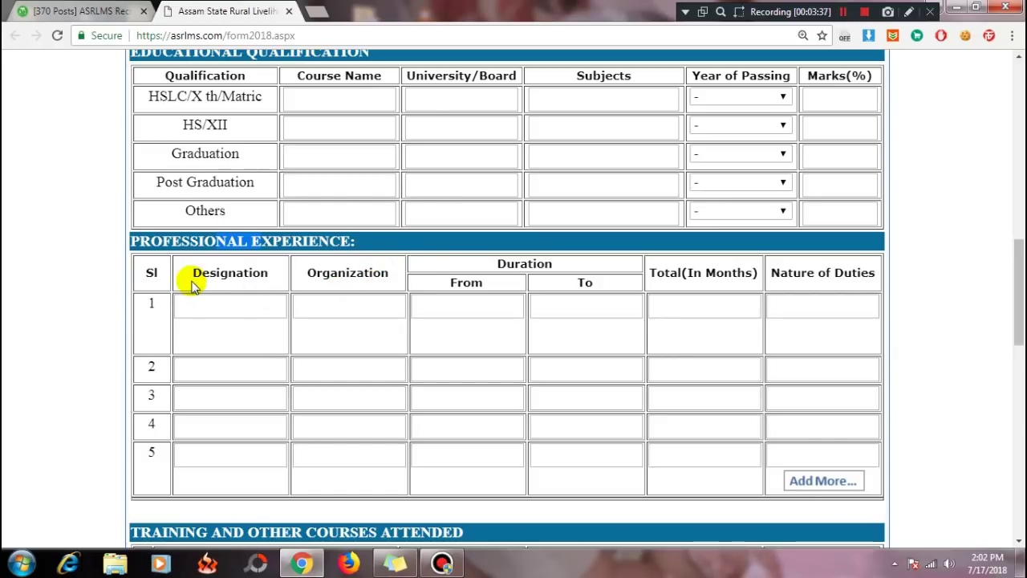
left_click_drag(196, 272, 270, 277)
left_click(274, 301)
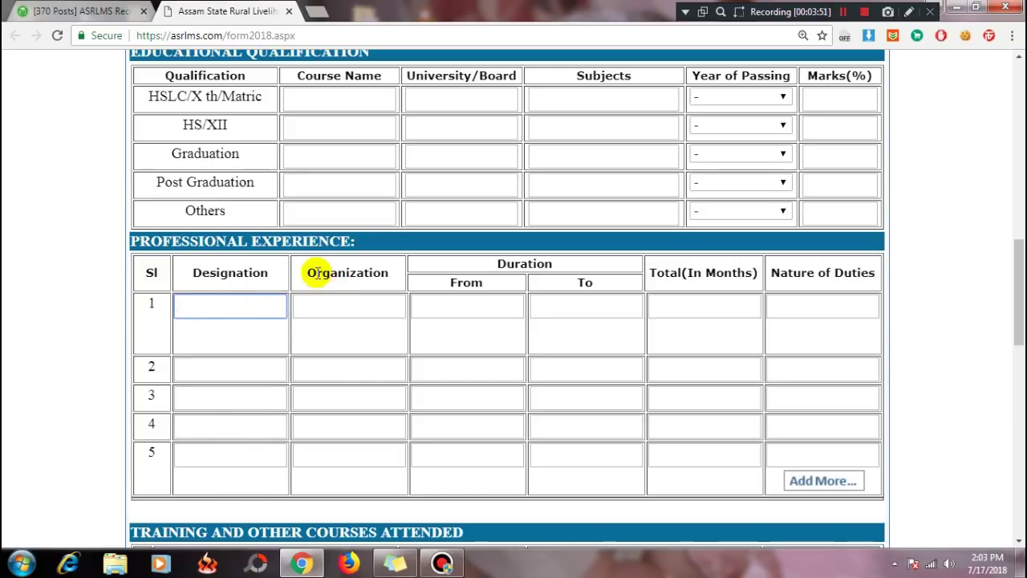
left_click(344, 306)
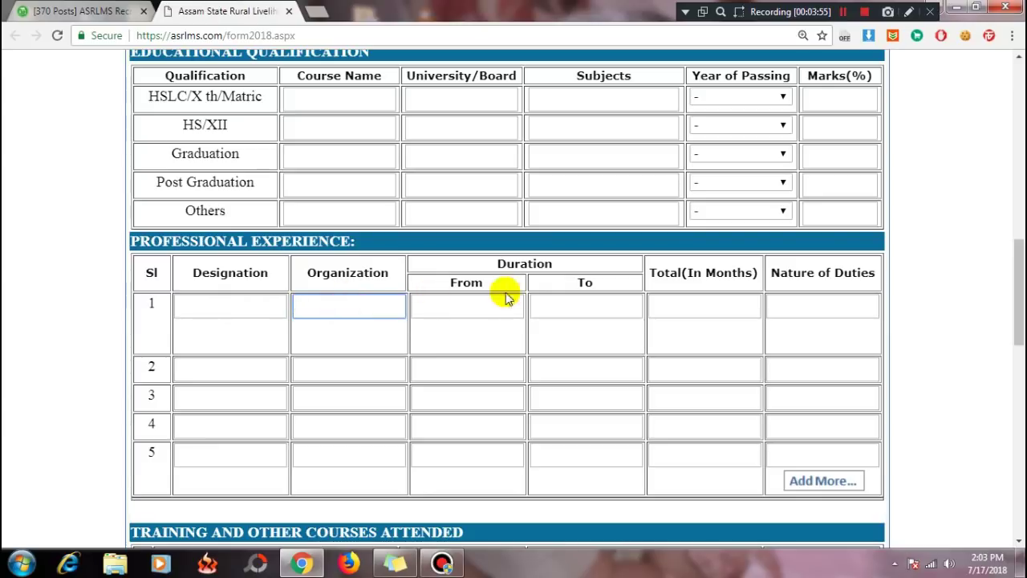
- Inspect the Duration date pickers, Total(In Months) and Nature of Duties fields in the first Professional Experience row
left_click_drag(495, 263, 561, 291)
left_click(578, 307)
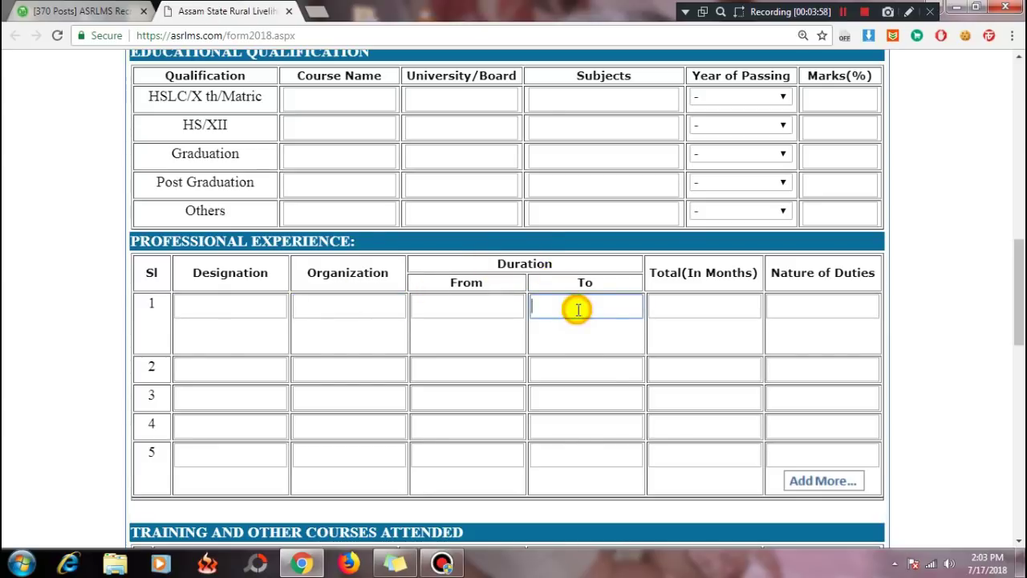
left_click(449, 309)
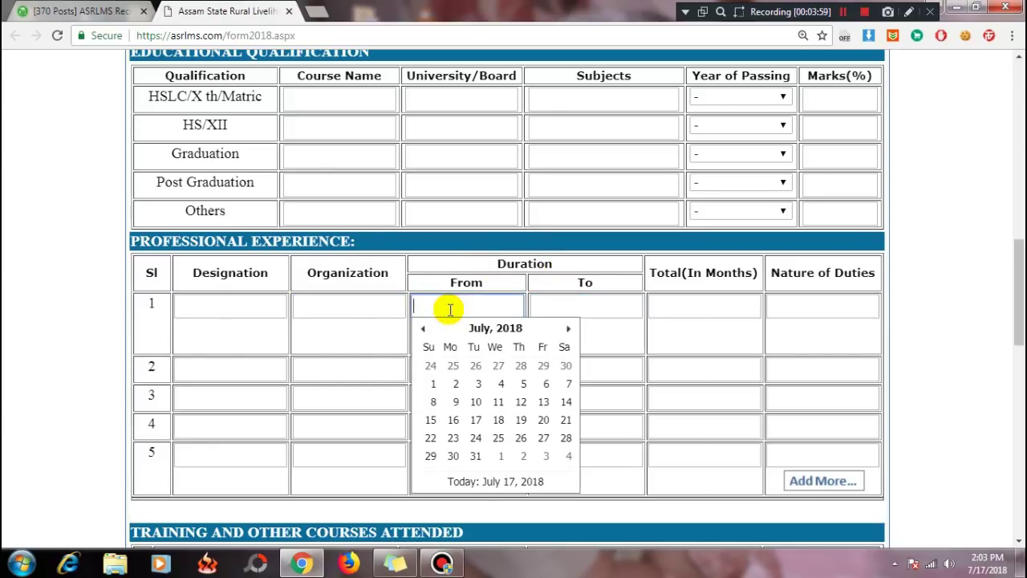
left_click(603, 307)
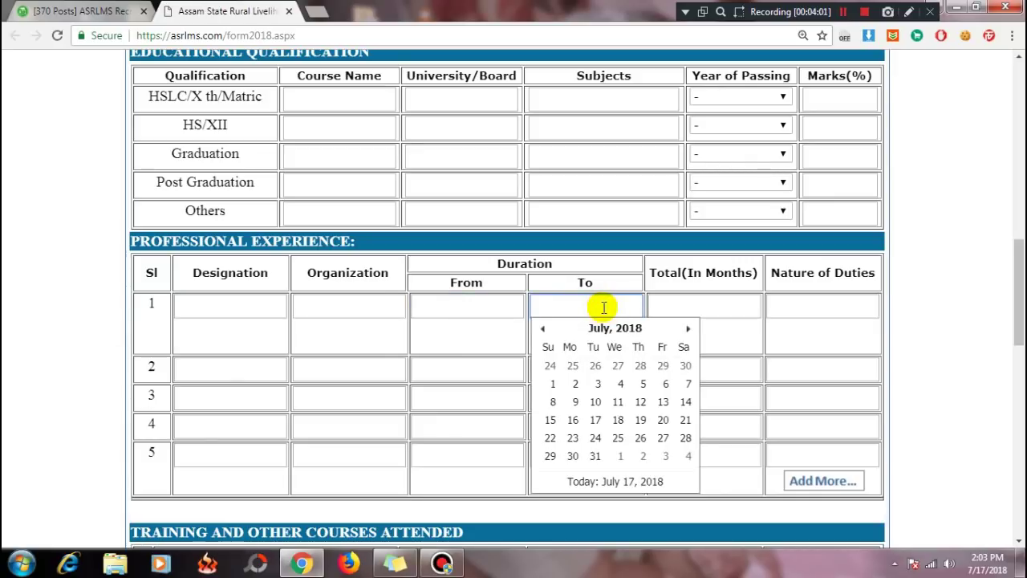
left_click(541, 301)
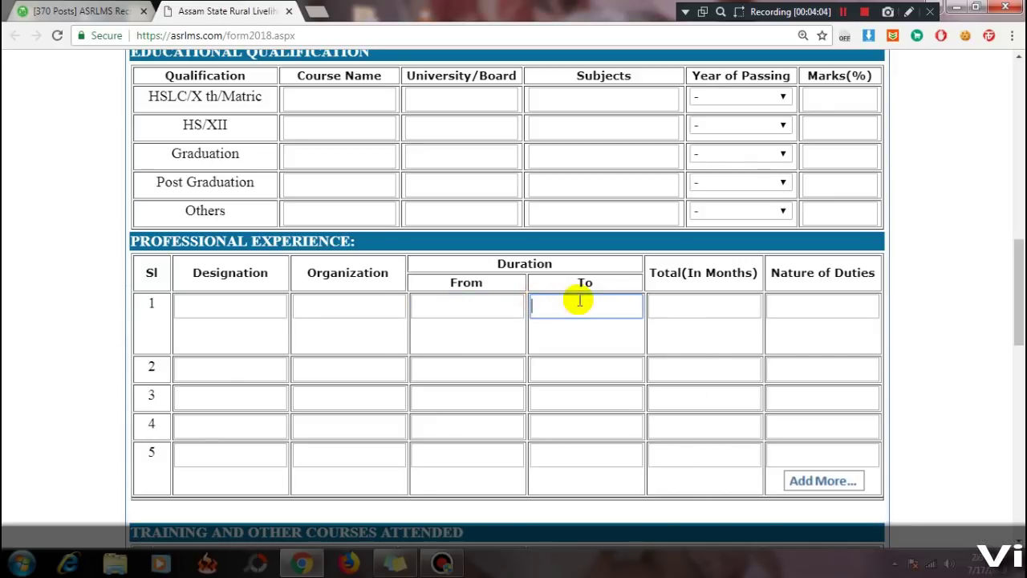
left_click(693, 300)
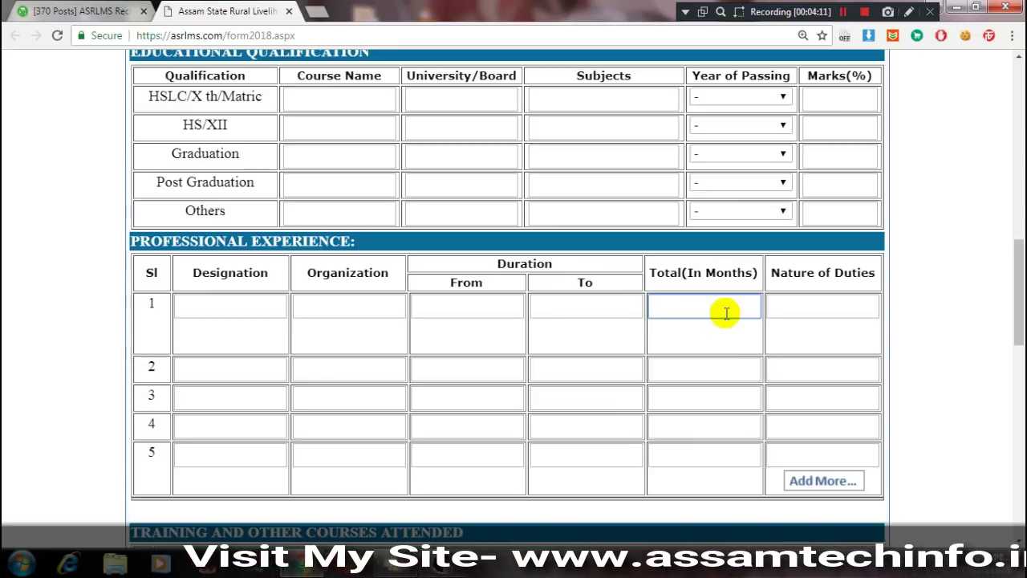
left_click_drag(787, 272, 869, 275)
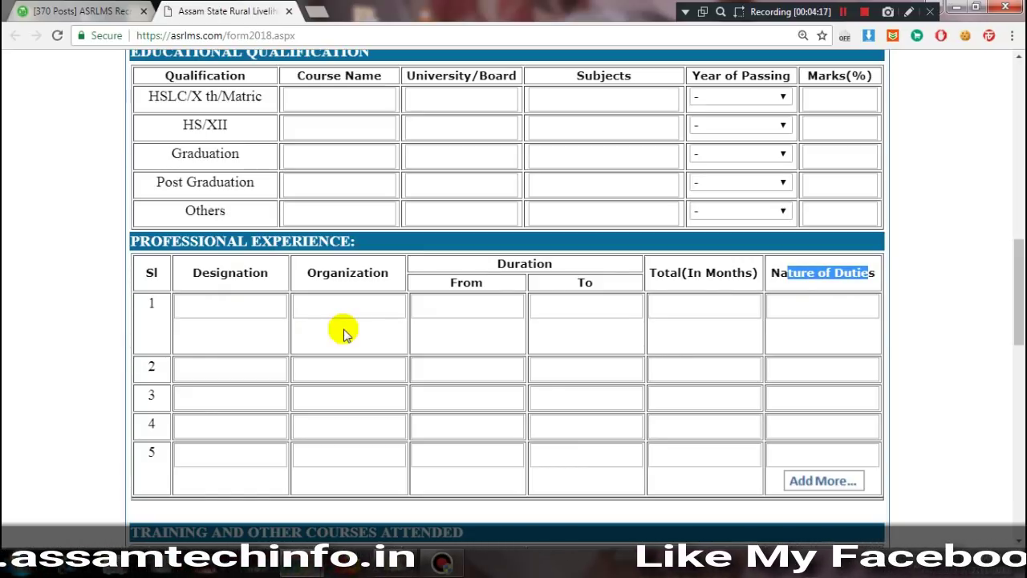
left_click(796, 304)
scroll(795, 304, "down", 1)
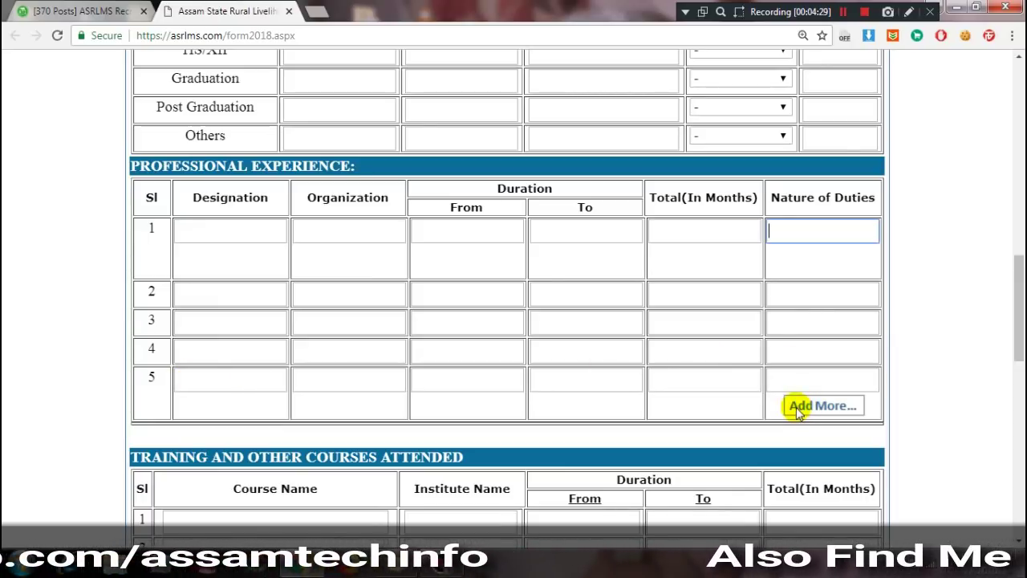
- Examine the Course Name and Institute Name fields in the first row of the Training and Other Courses Attended table
scroll(525, 366, "down", 3)
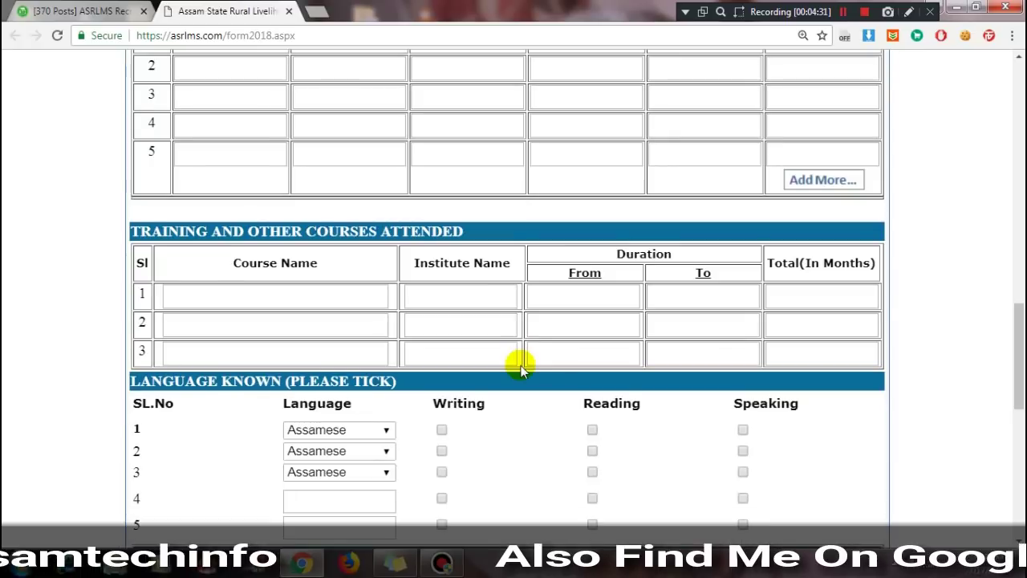
left_click(210, 294)
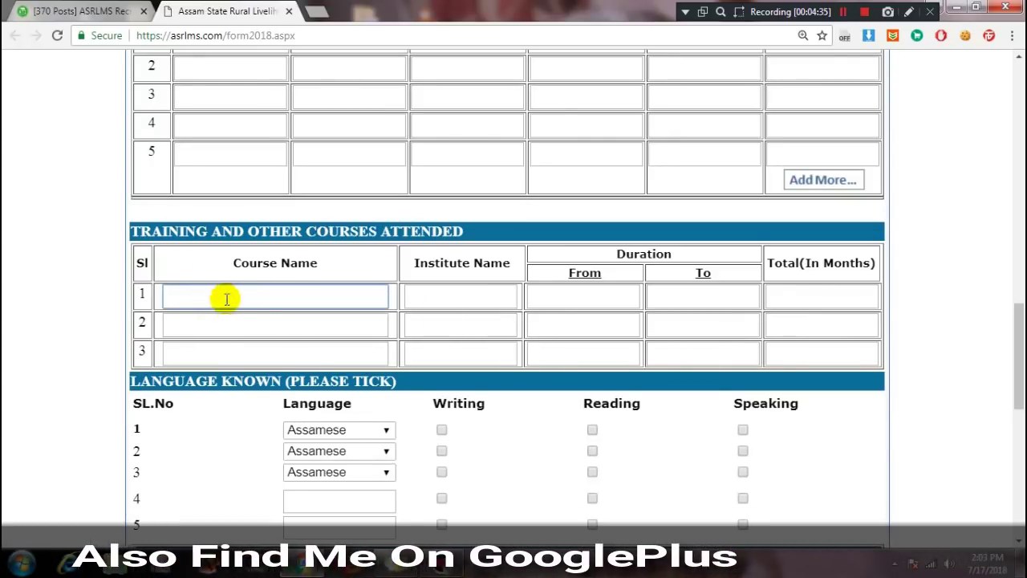
left_click(258, 294)
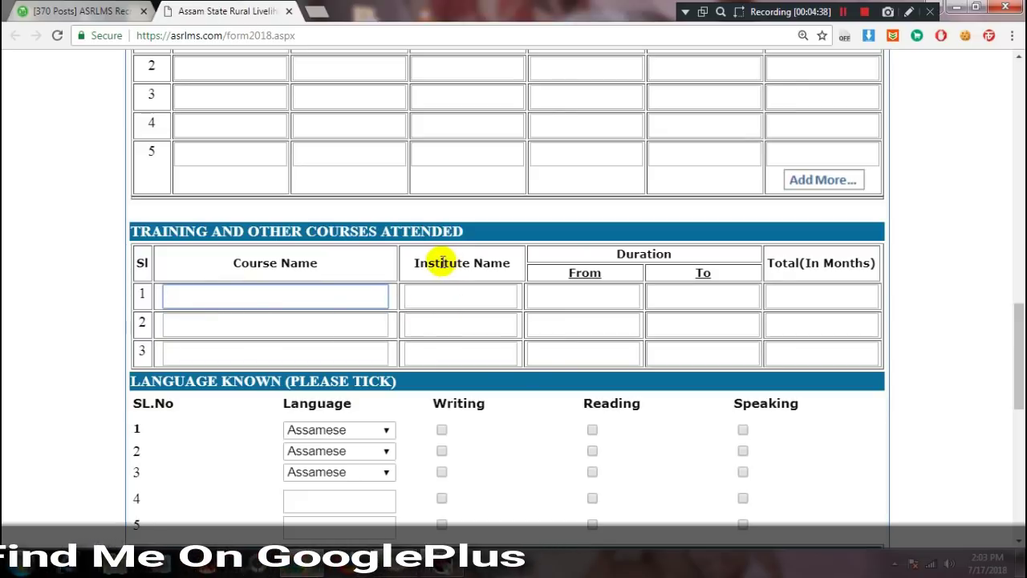
left_click_drag(428, 263, 505, 277)
left_click(488, 295)
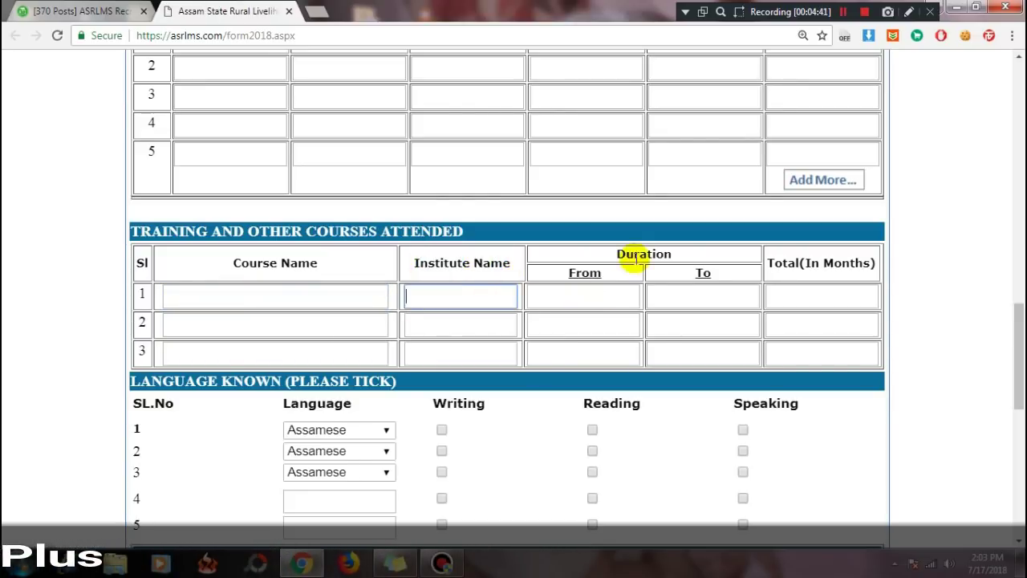
- Inspect the Duration date pickers and Total(In Months) field in the first Training row, plus the third row's Course Name field
left_click_drag(625, 255, 666, 275)
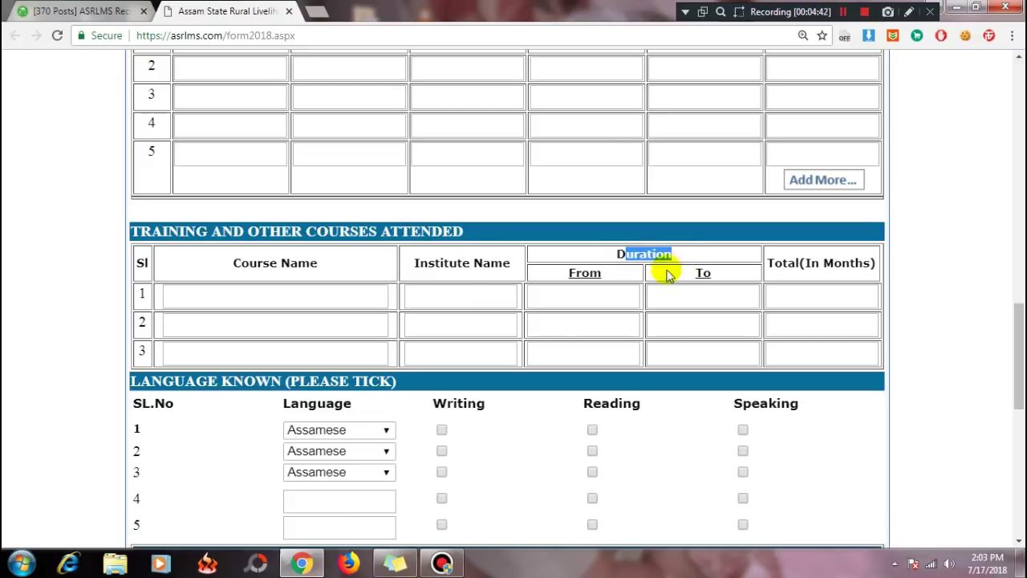
left_click(632, 295)
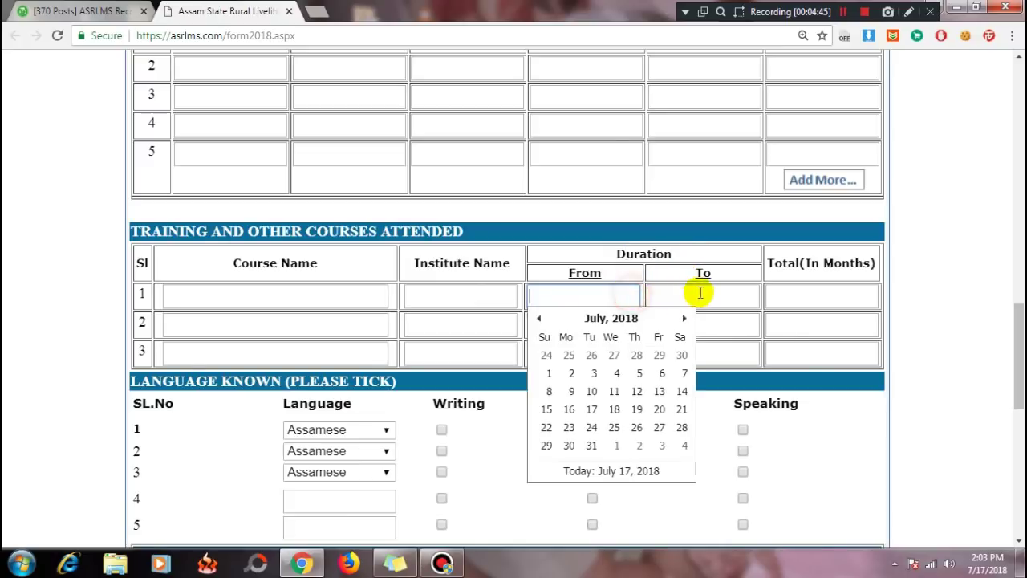
left_click(700, 293)
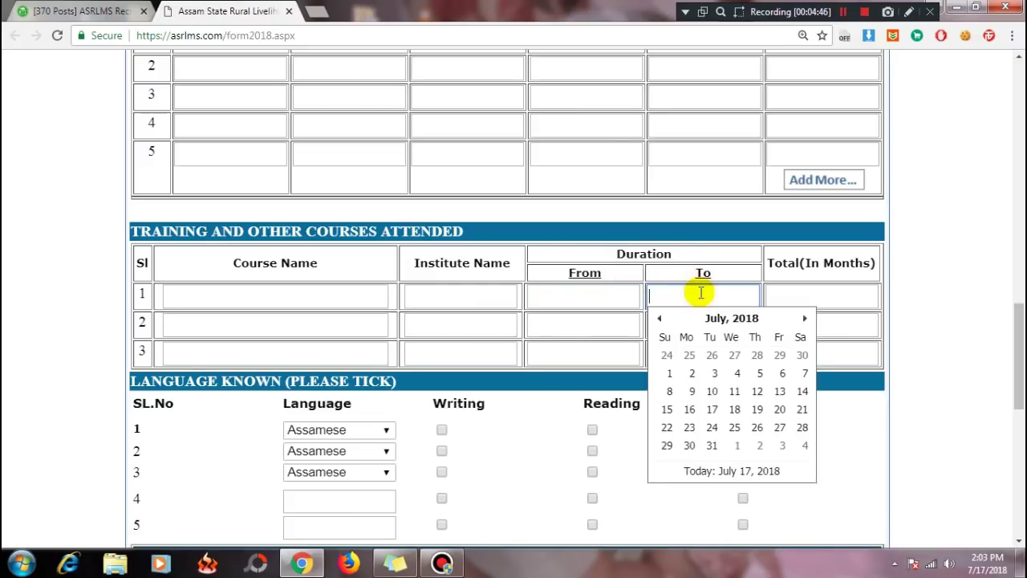
left_click(834, 297)
left_click_drag(819, 268, 797, 291)
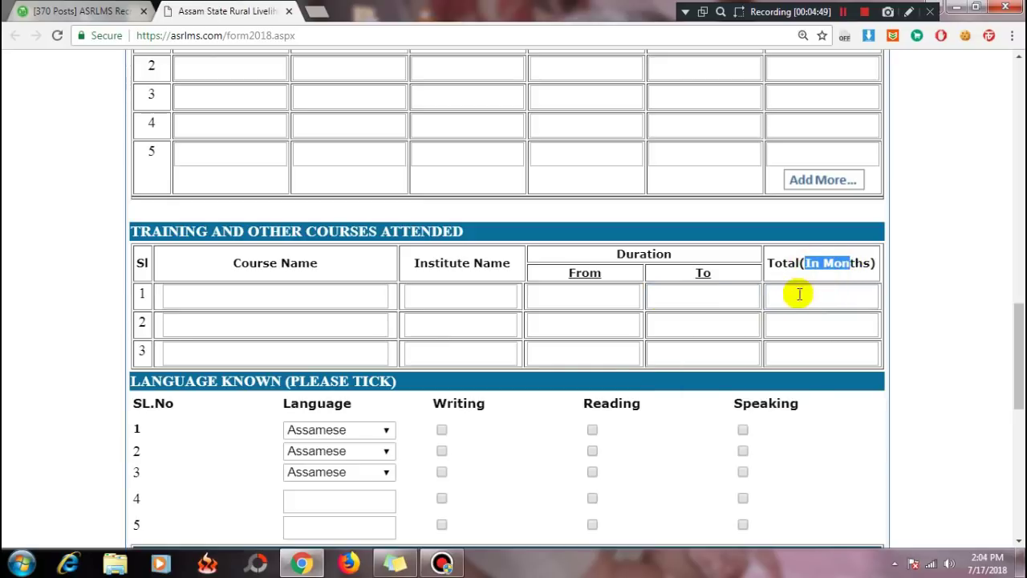
left_click(800, 294)
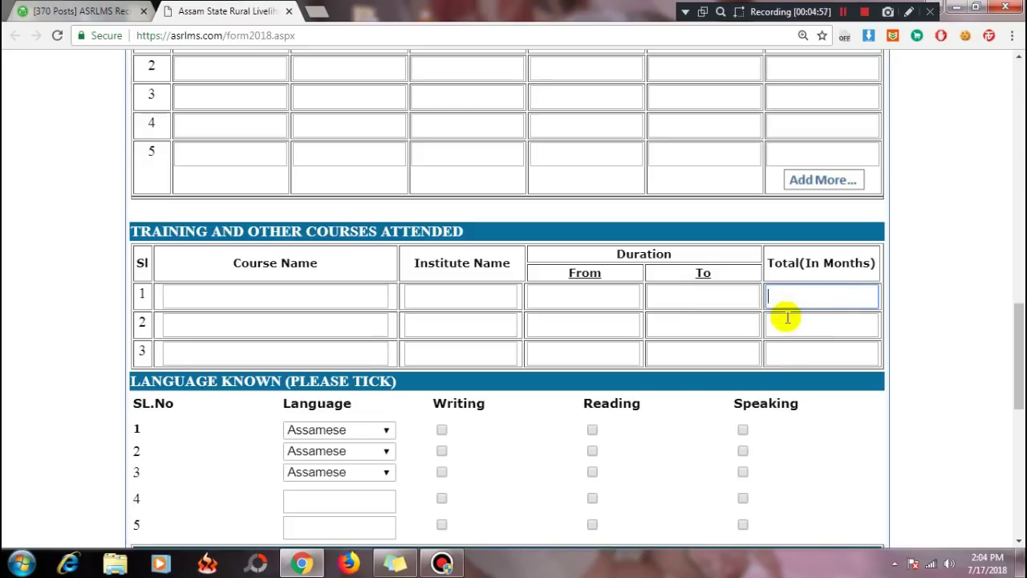
left_click_drag(833, 264, 799, 286)
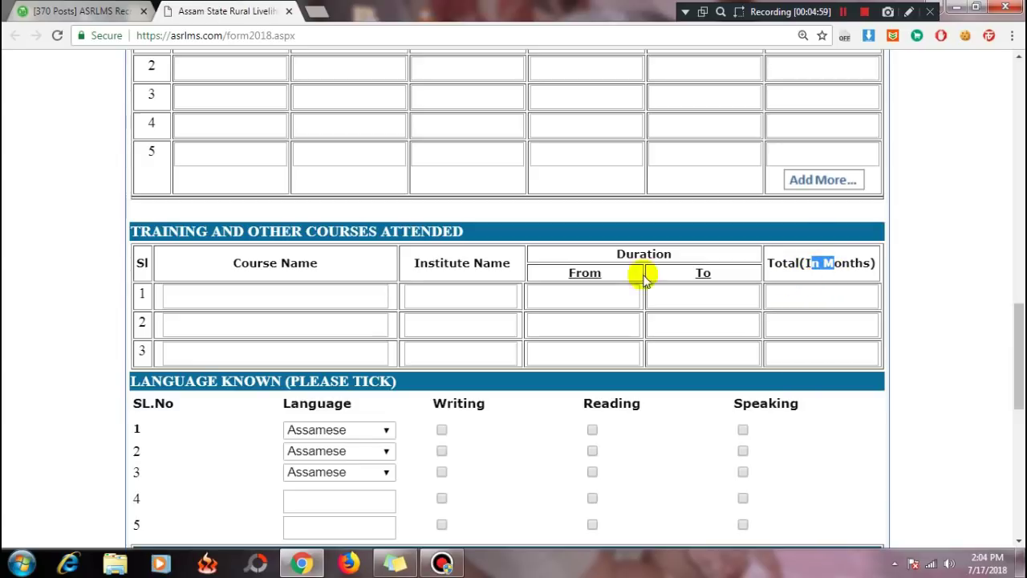
left_click(201, 349)
- In row 1 of the Language Known section, keep Assamese as the language and tick Writing, Reading and Speaking
scroll(201, 346, "down", 1)
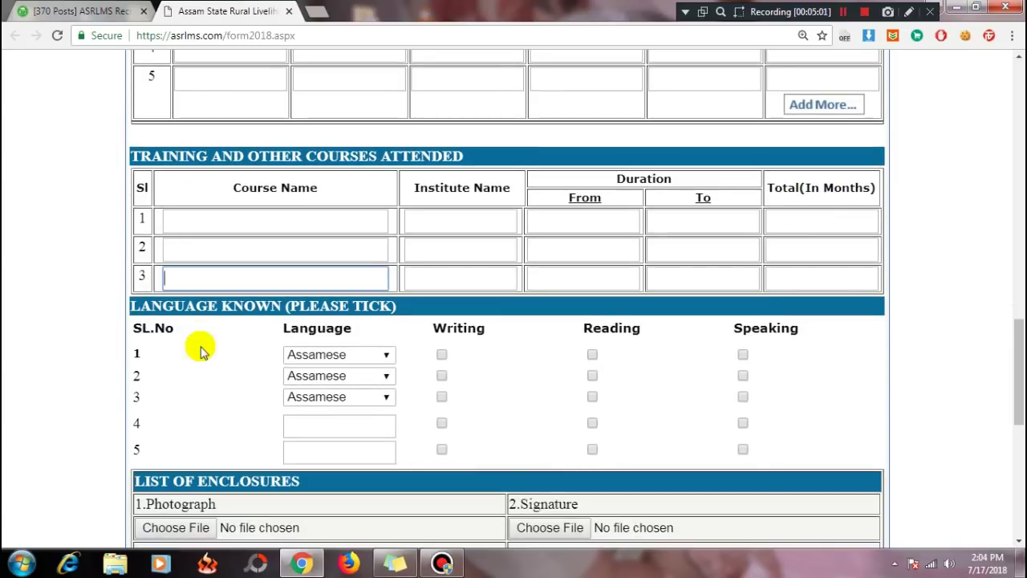
scroll(202, 349, "down", 1)
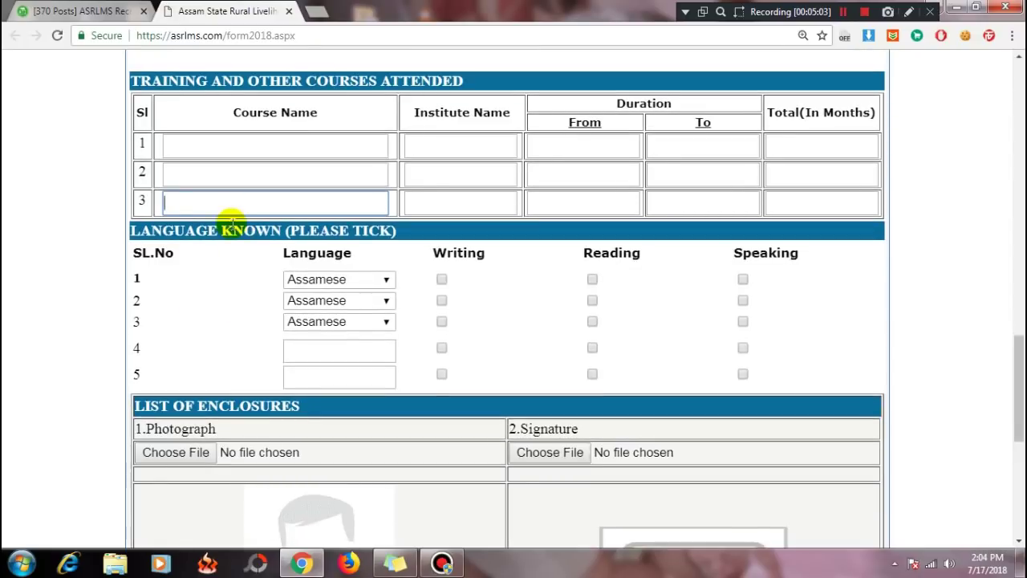
left_click_drag(170, 232, 270, 232)
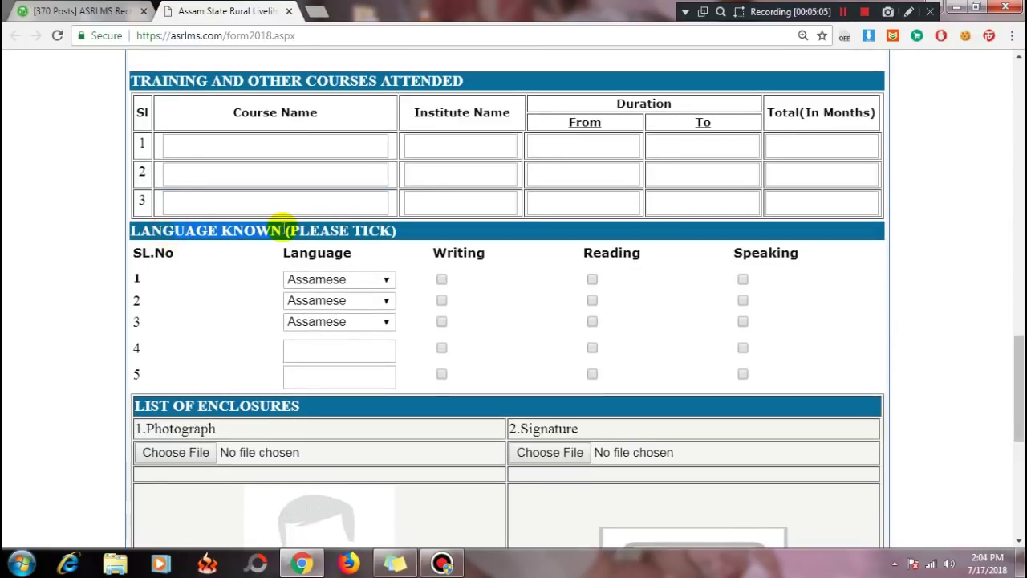
left_click(358, 281)
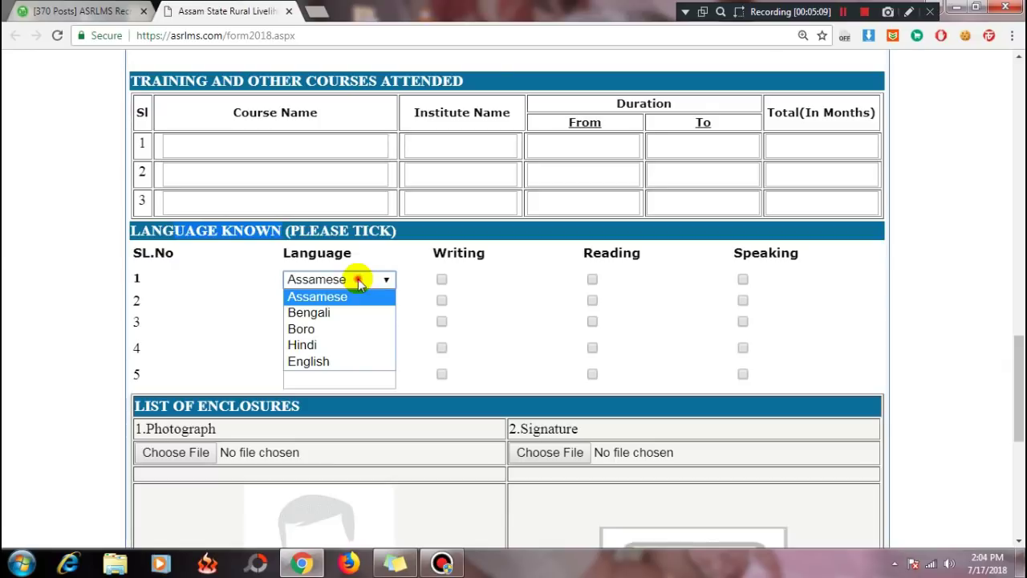
left_click(358, 281)
double_click(358, 281)
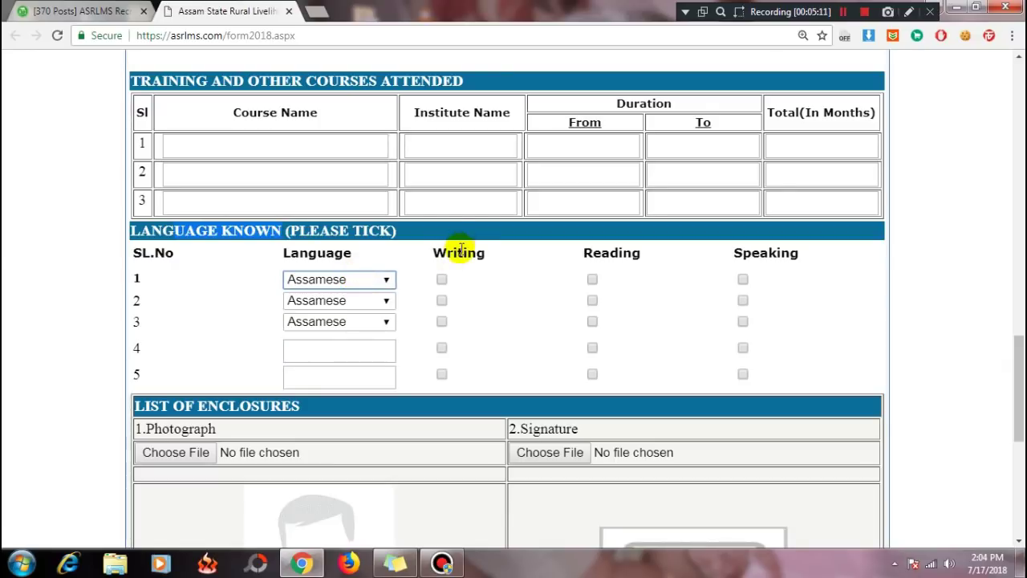
left_click_drag(433, 252, 491, 255)
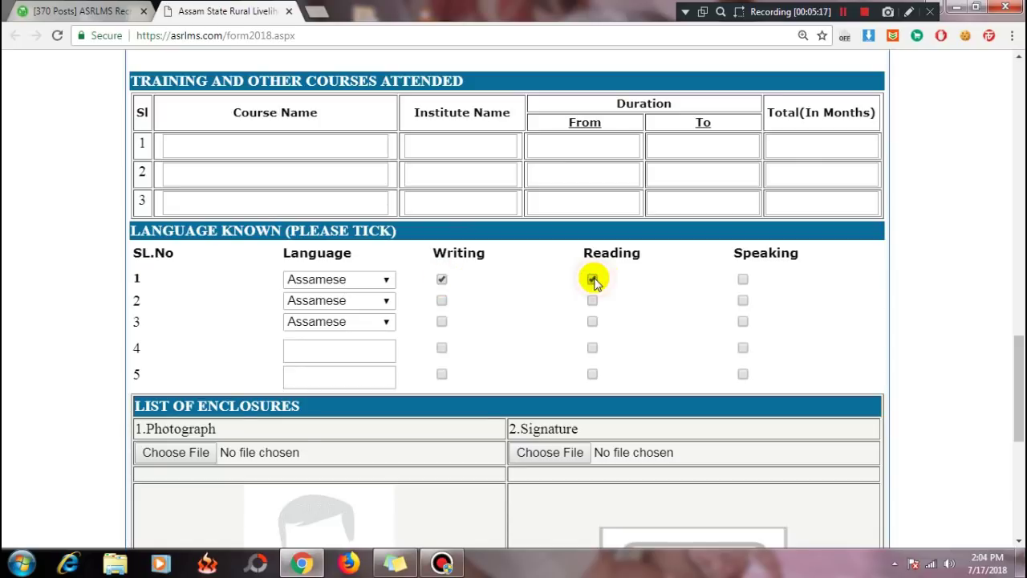
left_click(742, 279)
- Set the second known language to Bengali and tick Reading and Speaking for it
left_click(367, 301)
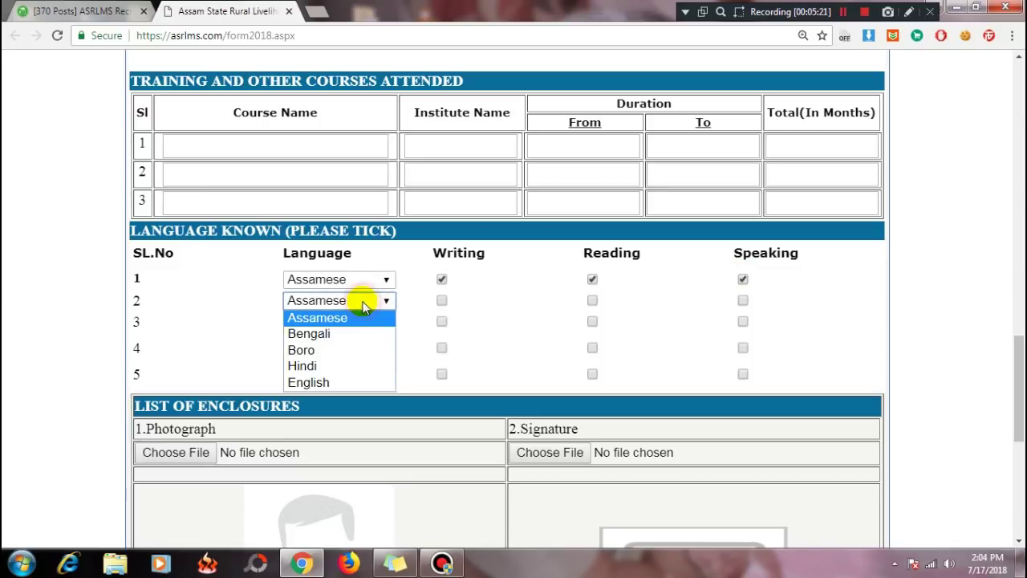
left_click(311, 335)
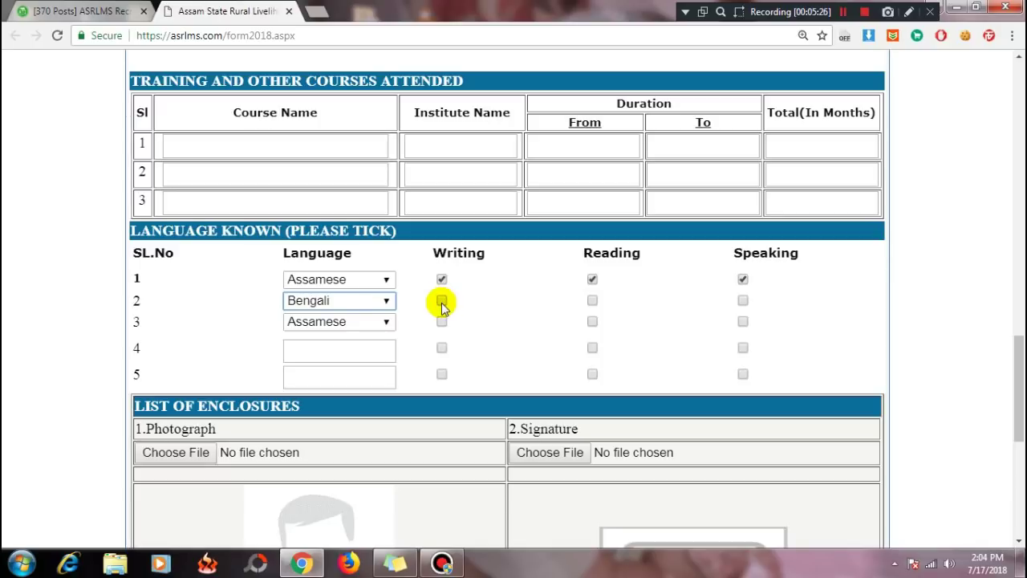
left_click(592, 300)
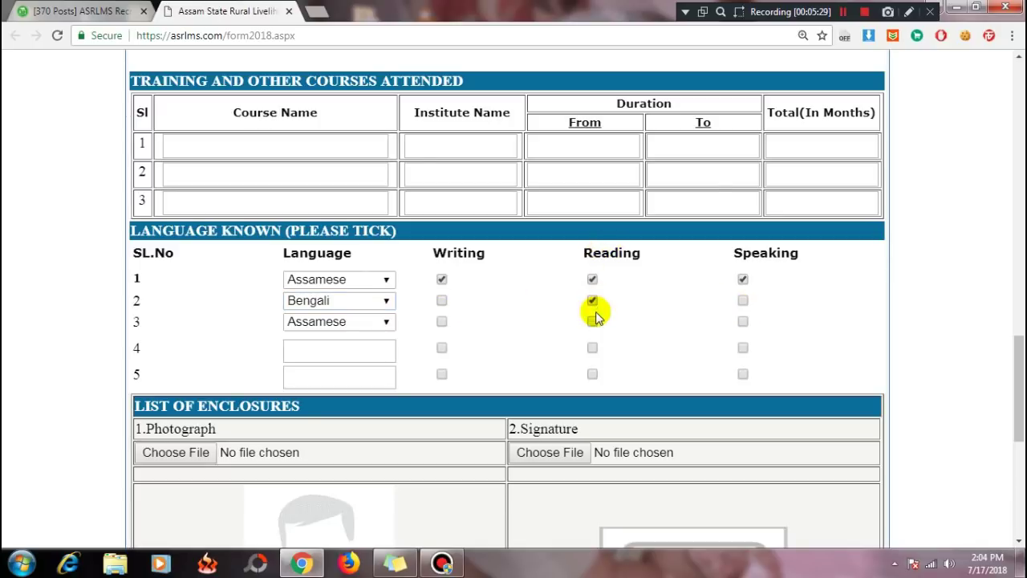
left_click(742, 300)
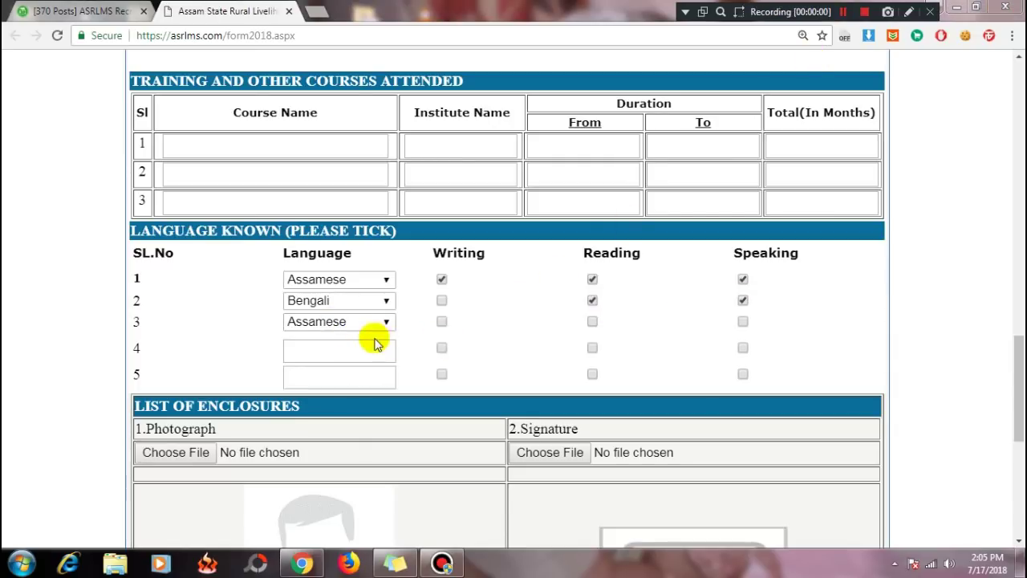
- Set the third known language to Hindi and tick only Writing and Speaking for it
left_click(358, 322)
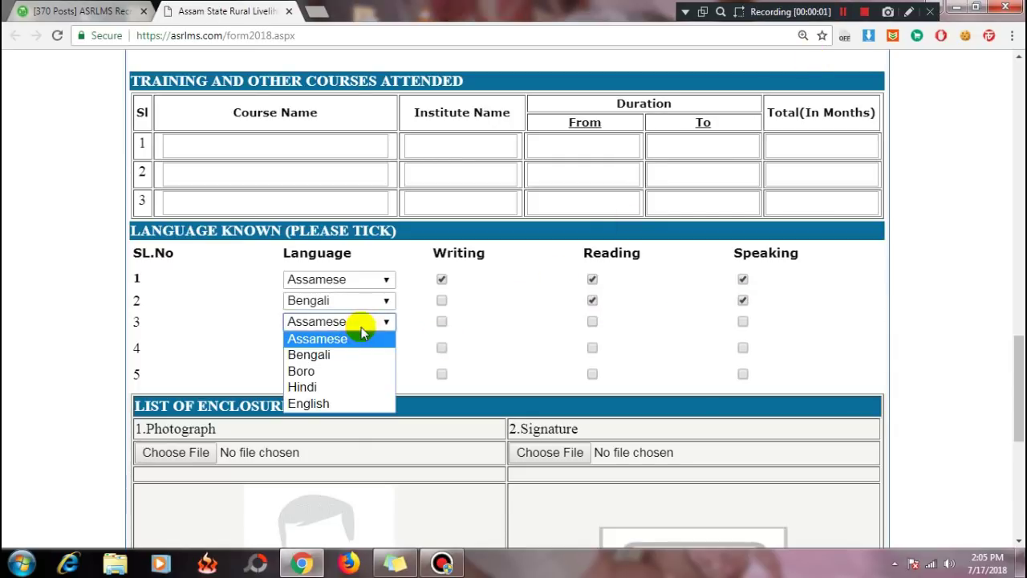
left_click(310, 389)
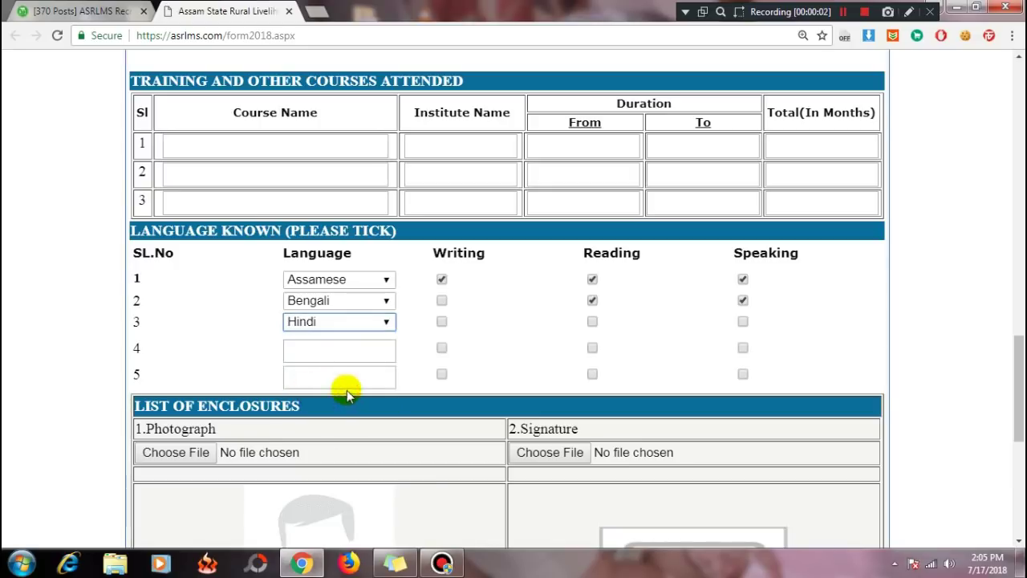
left_click(442, 321)
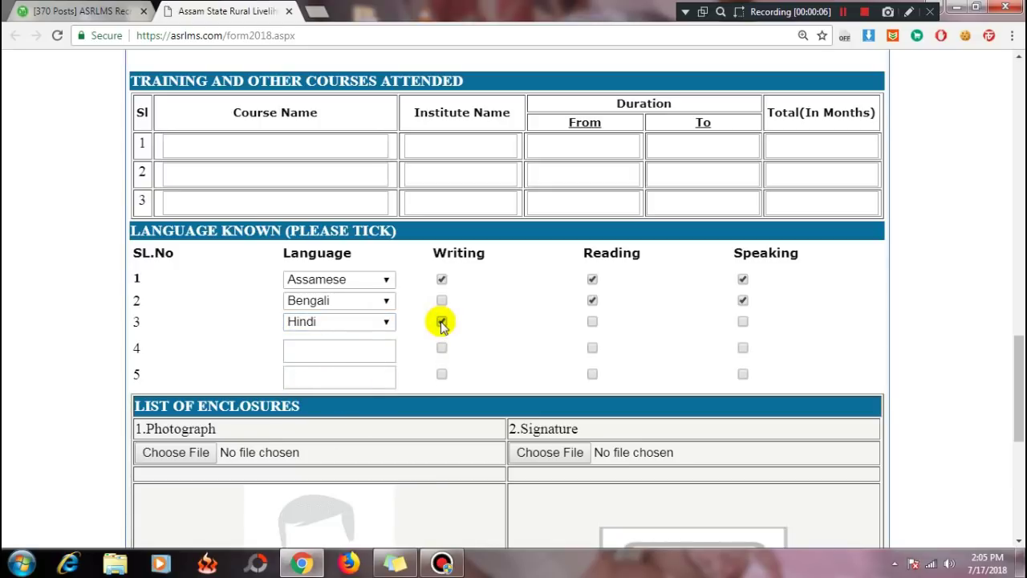
left_click(593, 321)
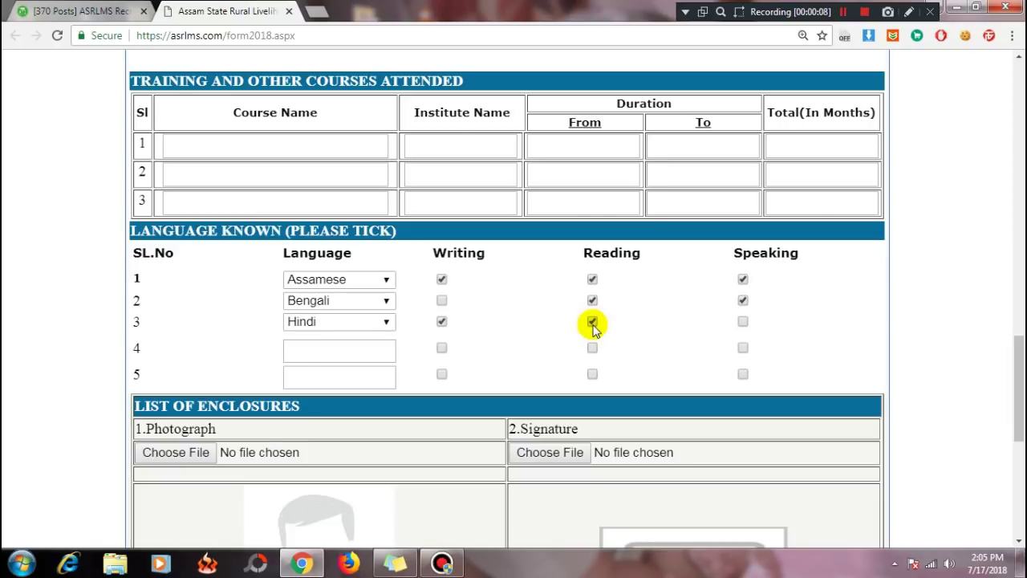
left_click(592, 321)
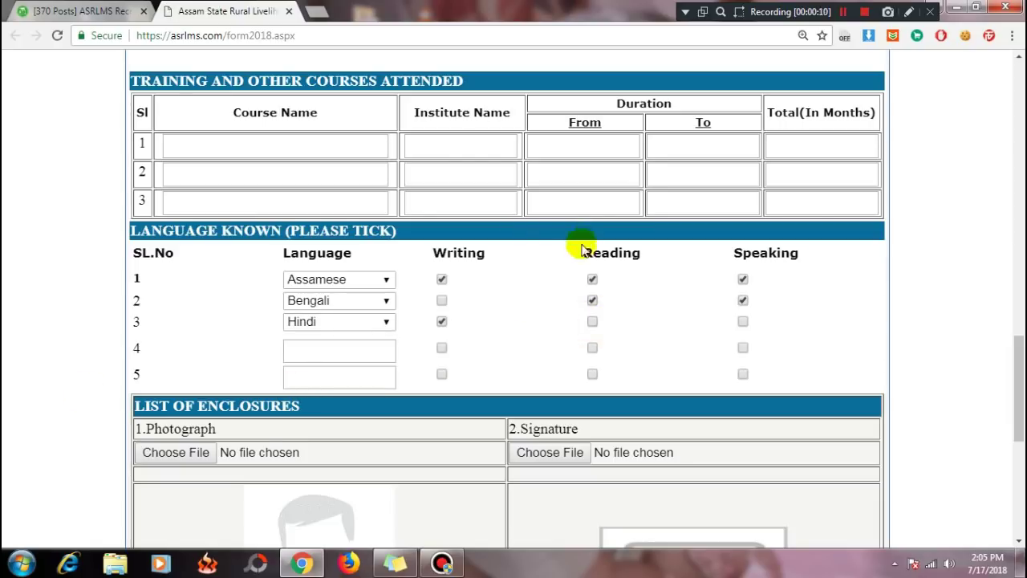
left_click(743, 321)
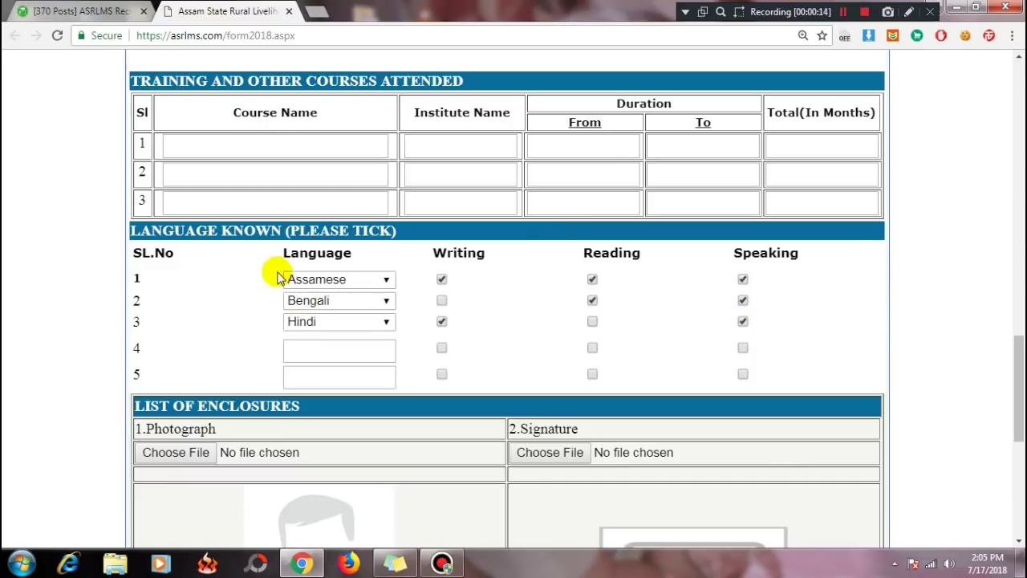
- Review the language choices in row 2 and look over the Photograph and Signature fields under List of Enclosures
left_click(354, 301)
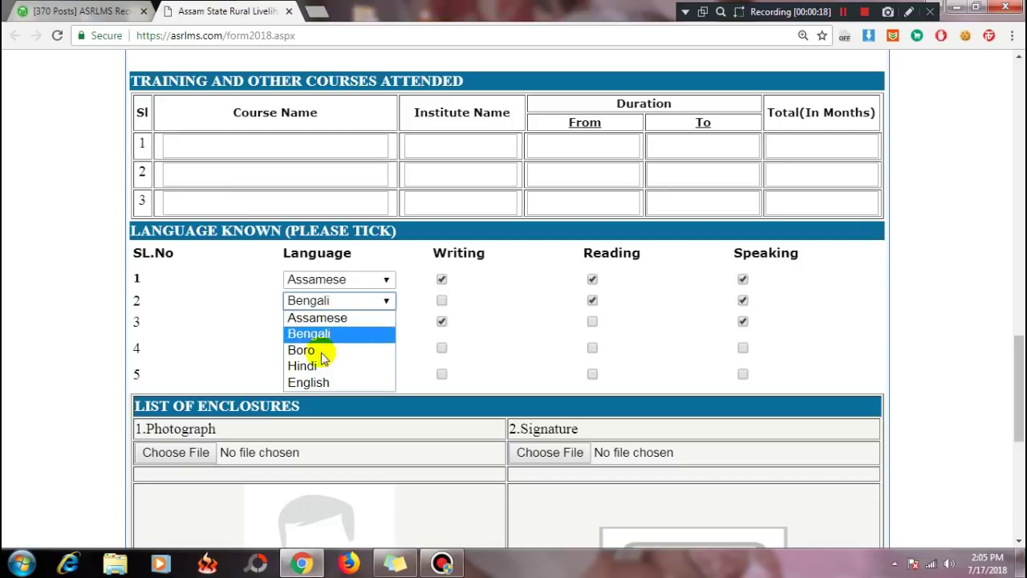
left_click(324, 300)
scroll(246, 337, "down", 1)
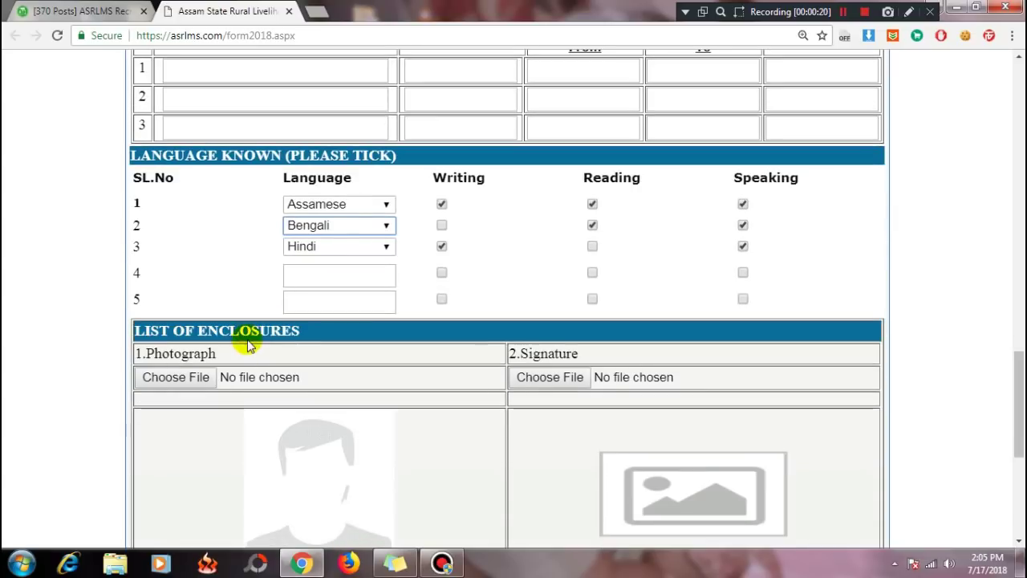
scroll(325, 371, "down", 1)
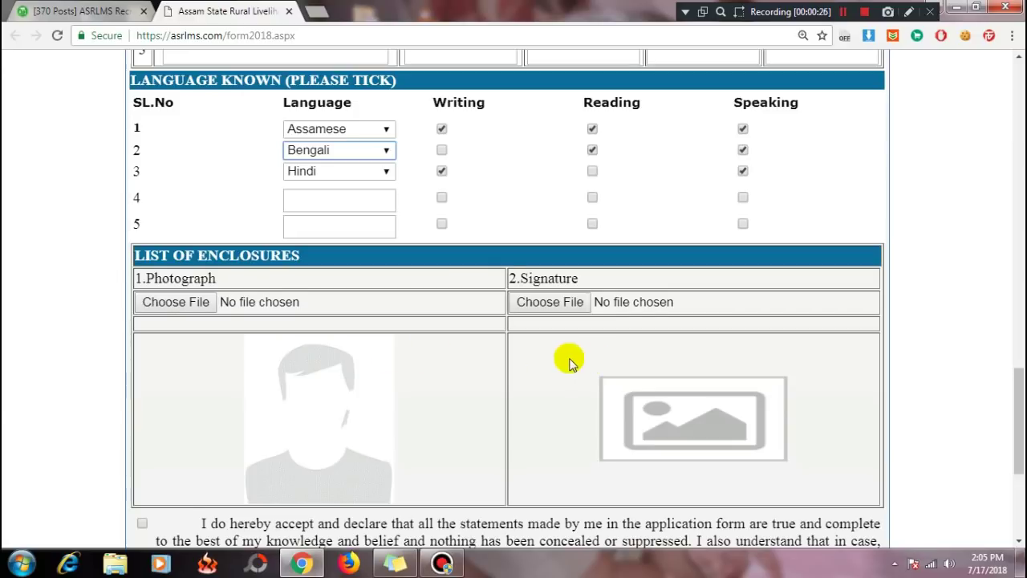
scroll(564, 360, "down", 1)
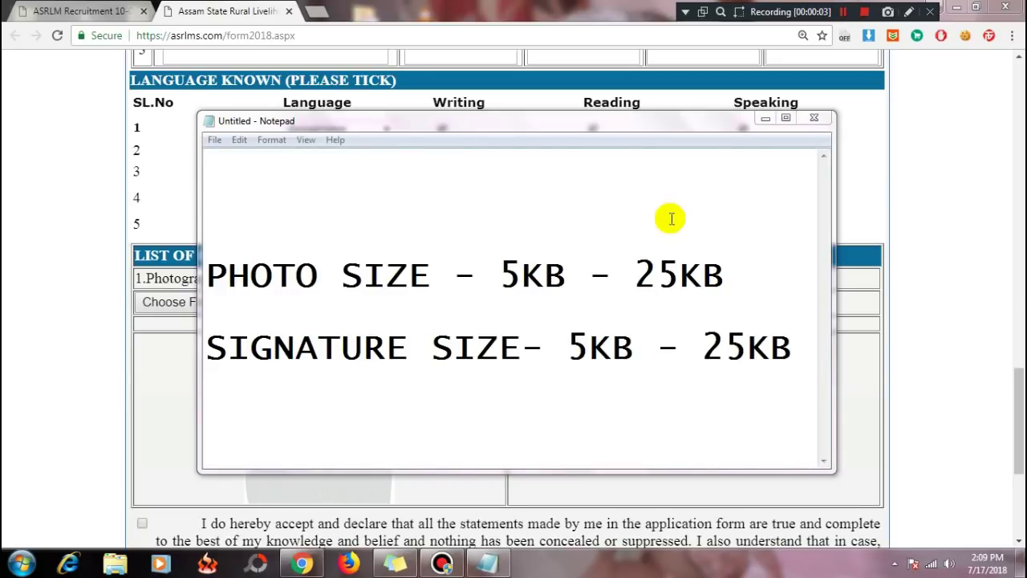
- Check the allowed photo and signature file sizes in the Notepad note, and minimize the note
left_click_drag(498, 275, 568, 275)
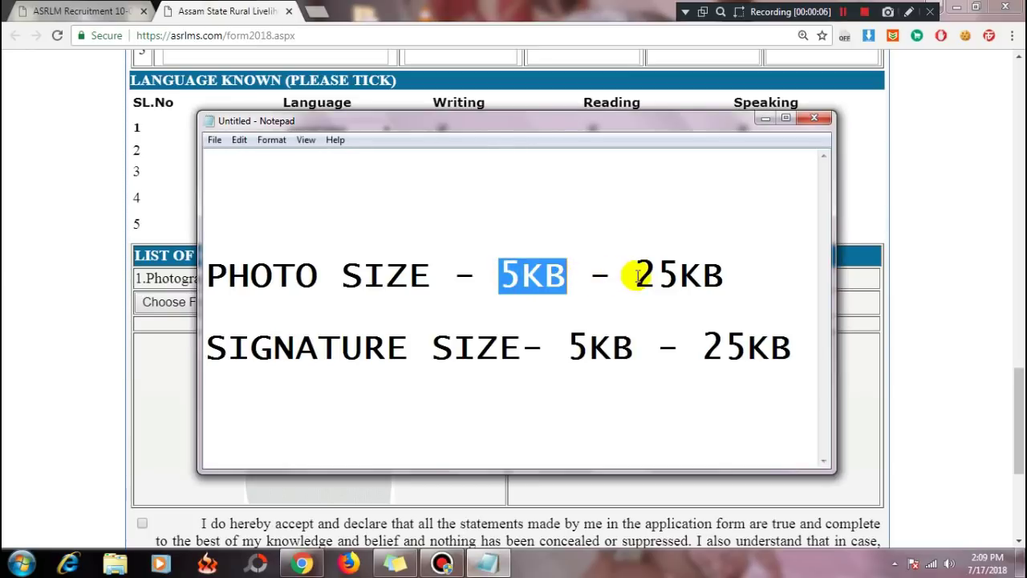
left_click_drag(636, 275, 738, 302)
left_click(738, 302)
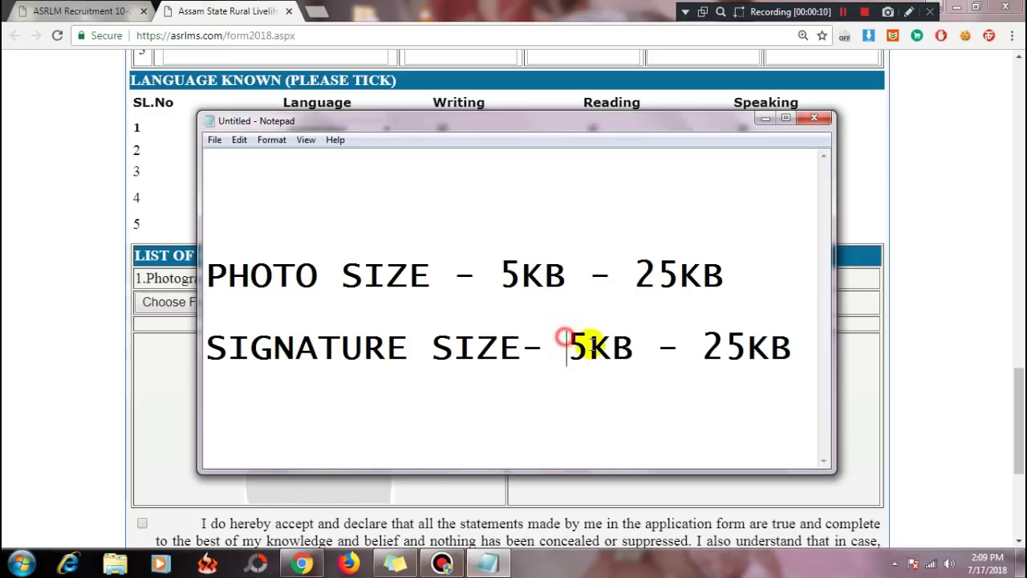
left_click_drag(567, 343, 781, 349)
left_click(682, 407)
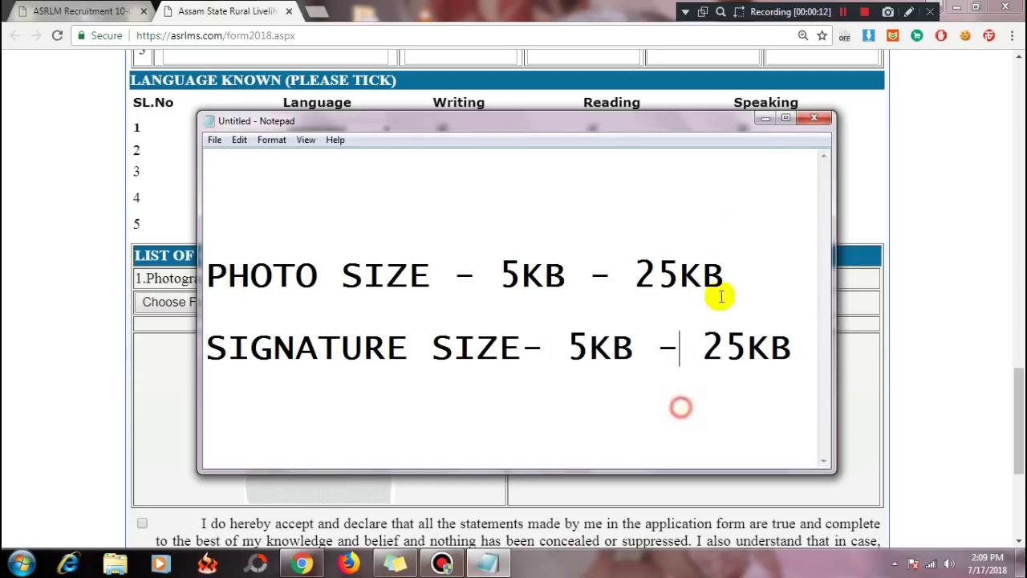
left_click(765, 118)
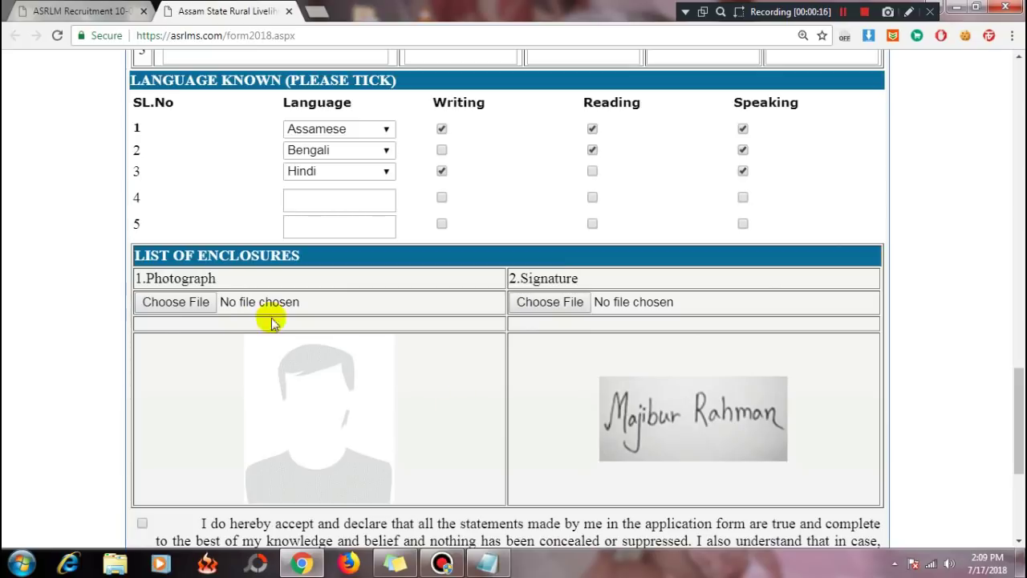
- Check the file size of Photo in its properties and try to upload it as the photograph
left_click(180, 305)
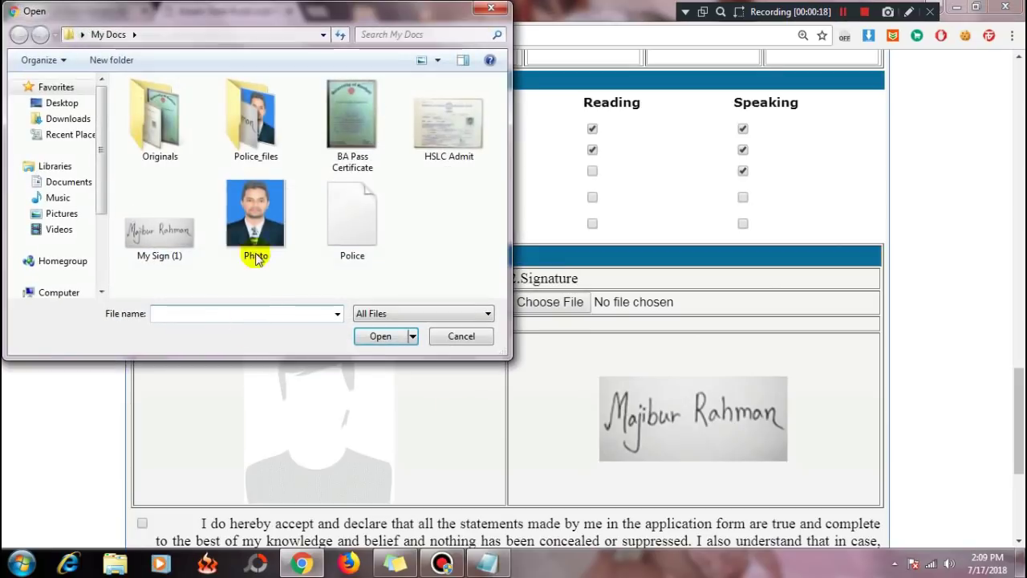
left_click(247, 215)
right_click(250, 234)
left_click(275, 536)
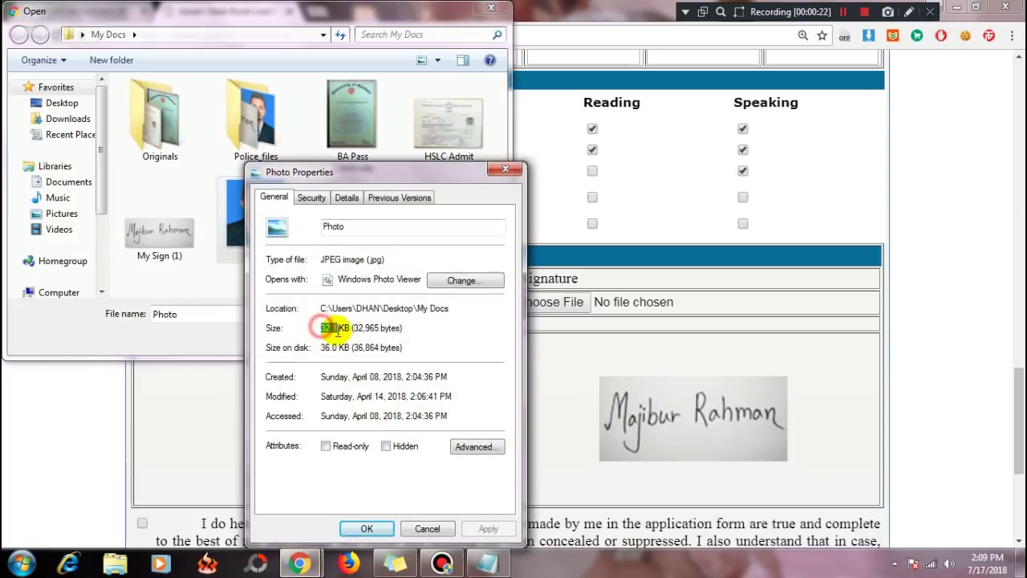
left_click(367, 528)
left_click(388, 336)
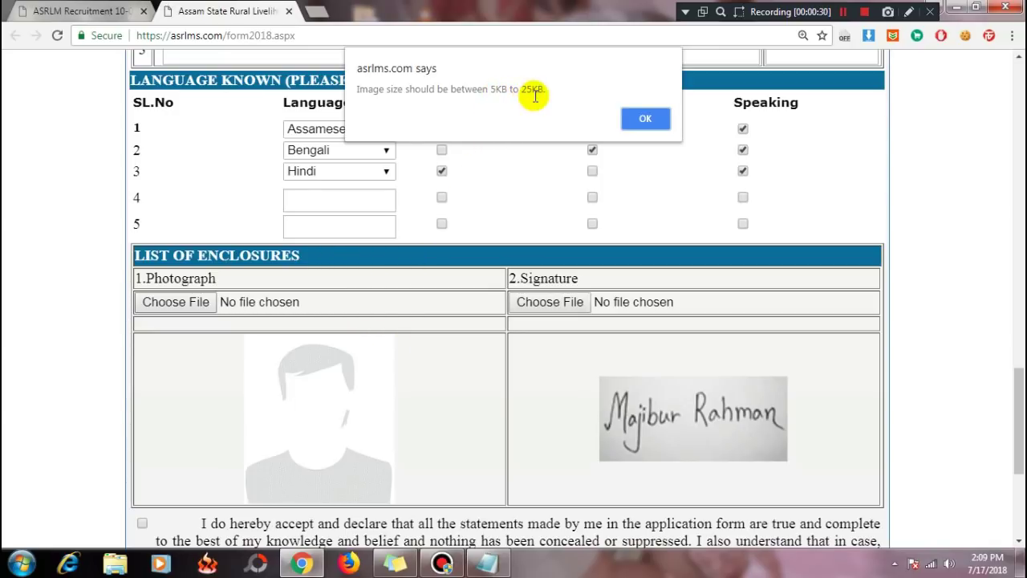
left_click(646, 119)
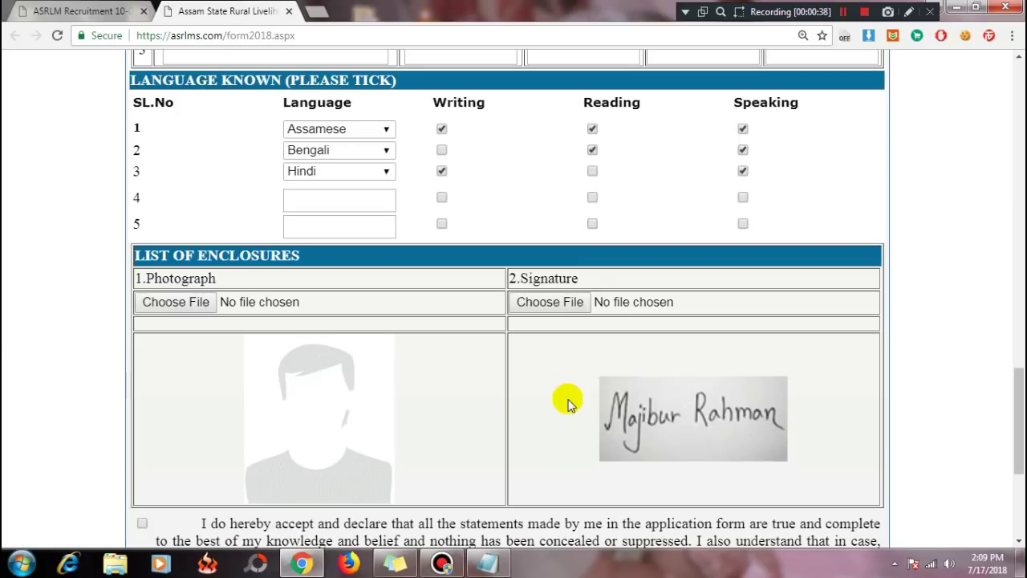
- Accept the declaration statement below the enclosures and try to submit the application form
scroll(568, 404, "down", 2)
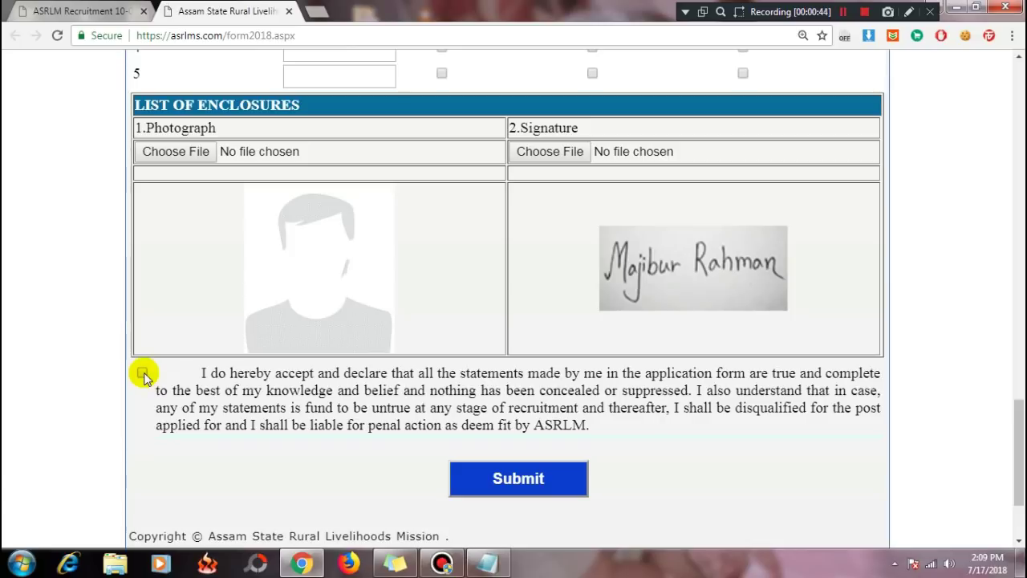
left_click(143, 373)
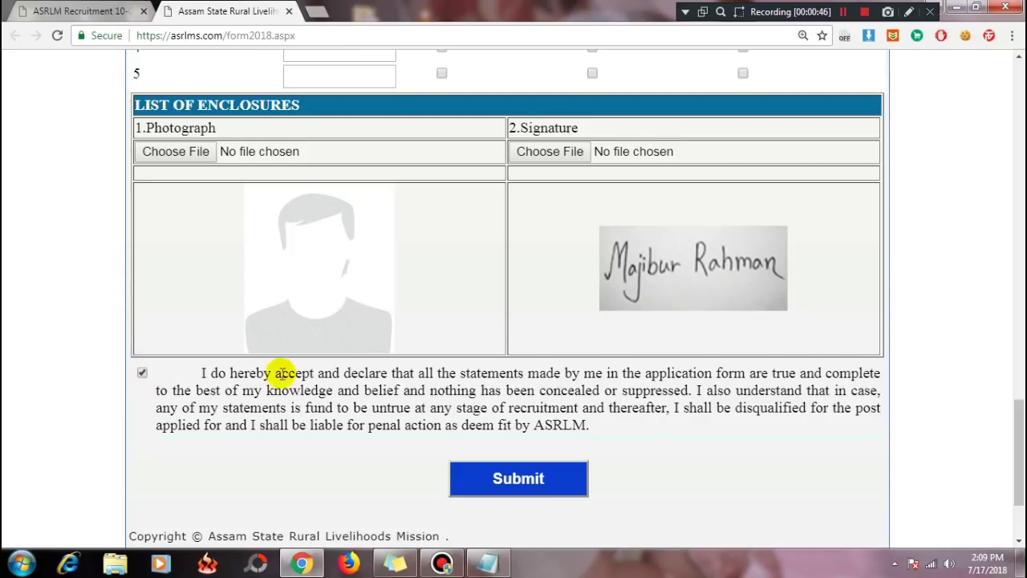
scroll(321, 373, "down", 1)
left_click(519, 403)
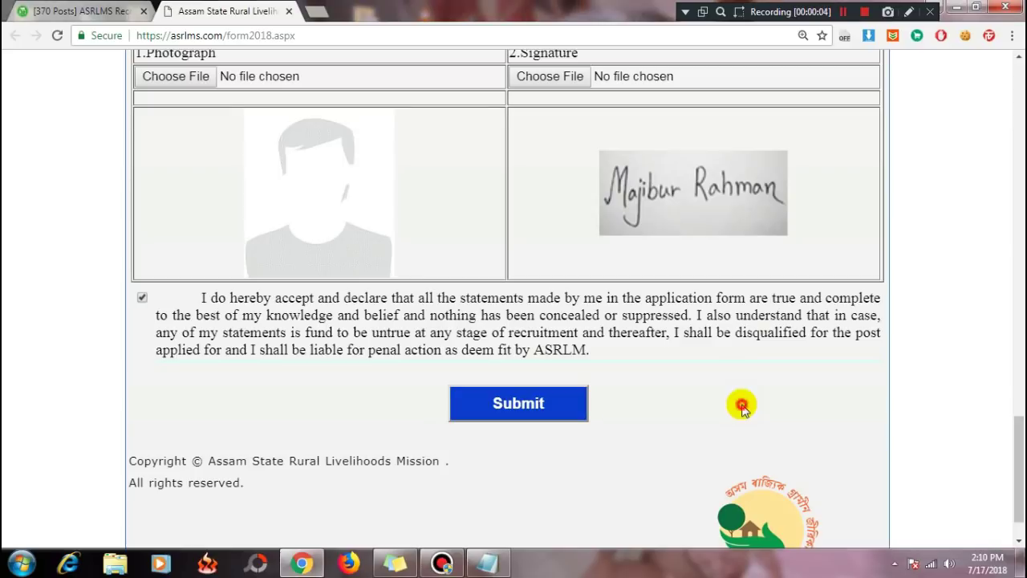
- Set the name of the post applied for to Block Project Manager and check the post code beneath it
scroll(742, 409, "up", 1)
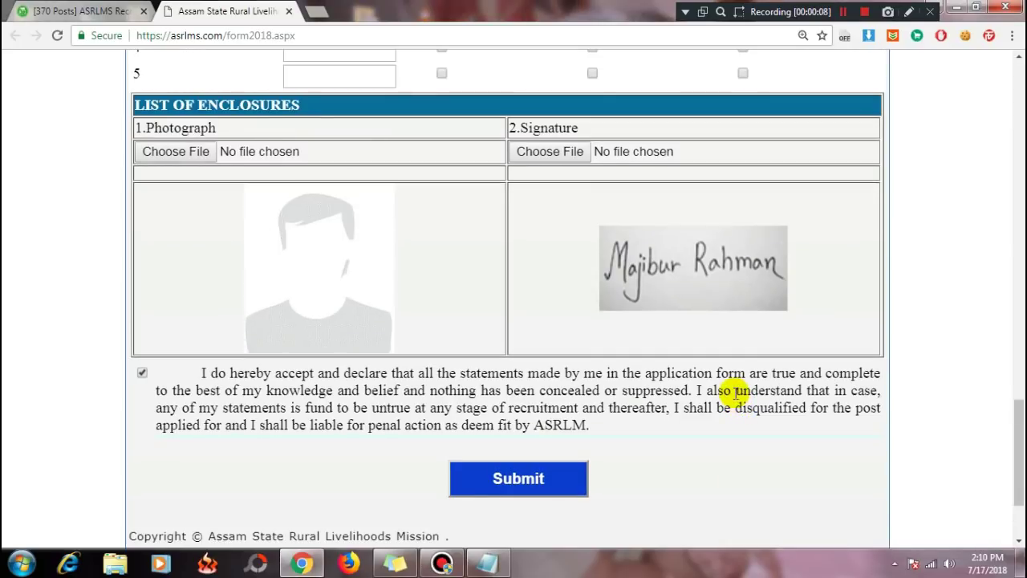
scroll(734, 393, "up", 7)
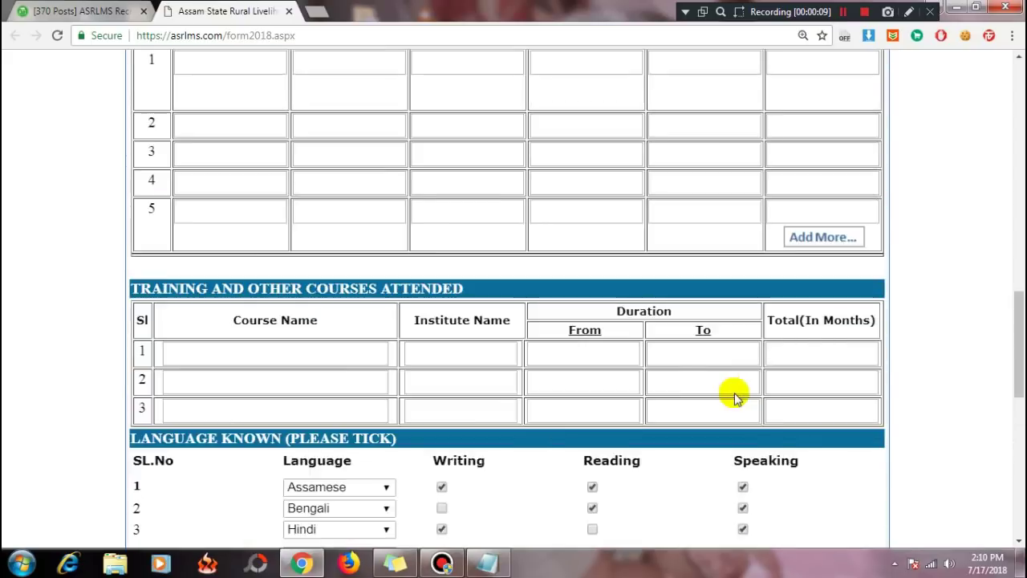
scroll(734, 395, "up", 12)
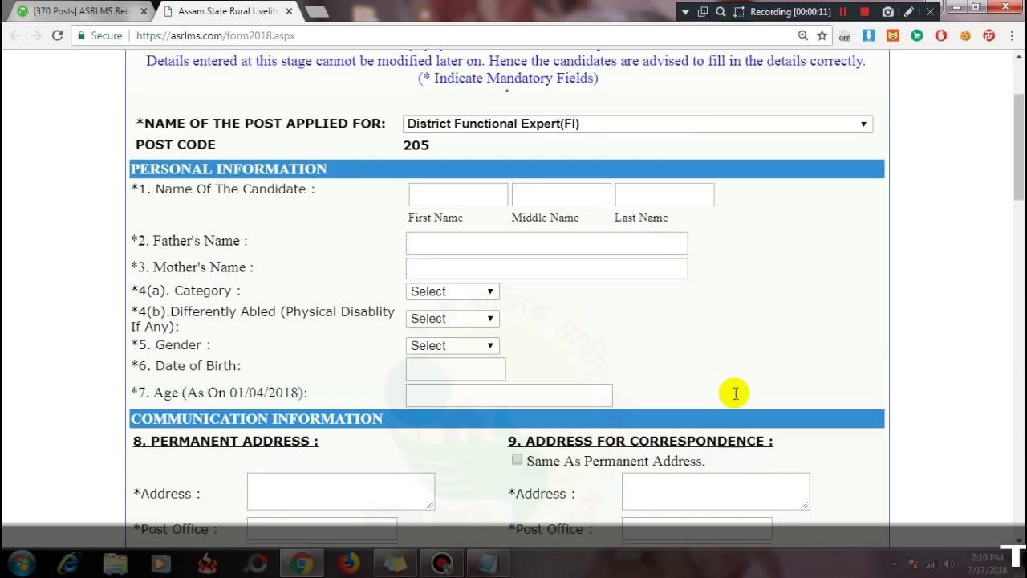
scroll(734, 393, "up", 2)
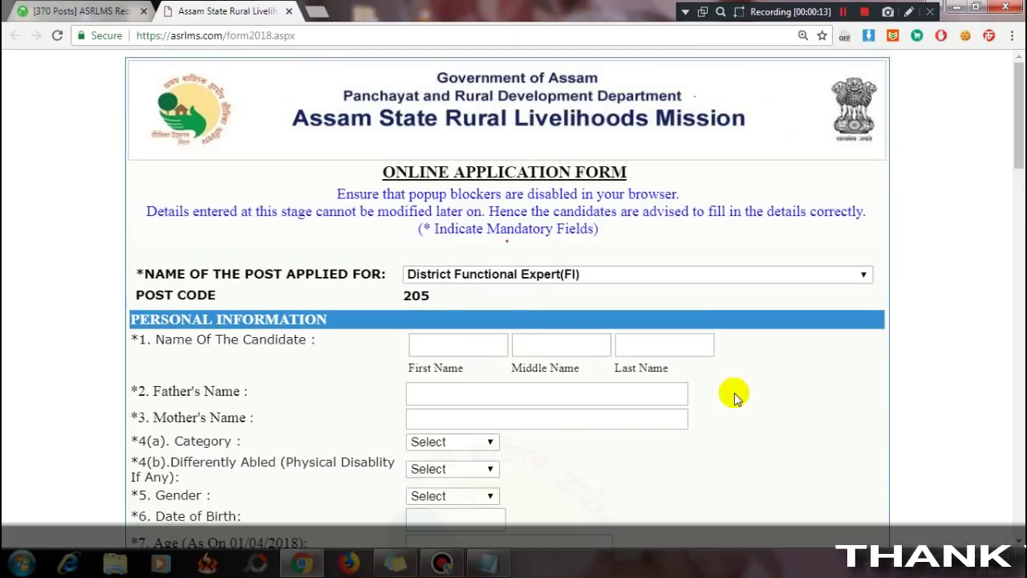
left_click(446, 277)
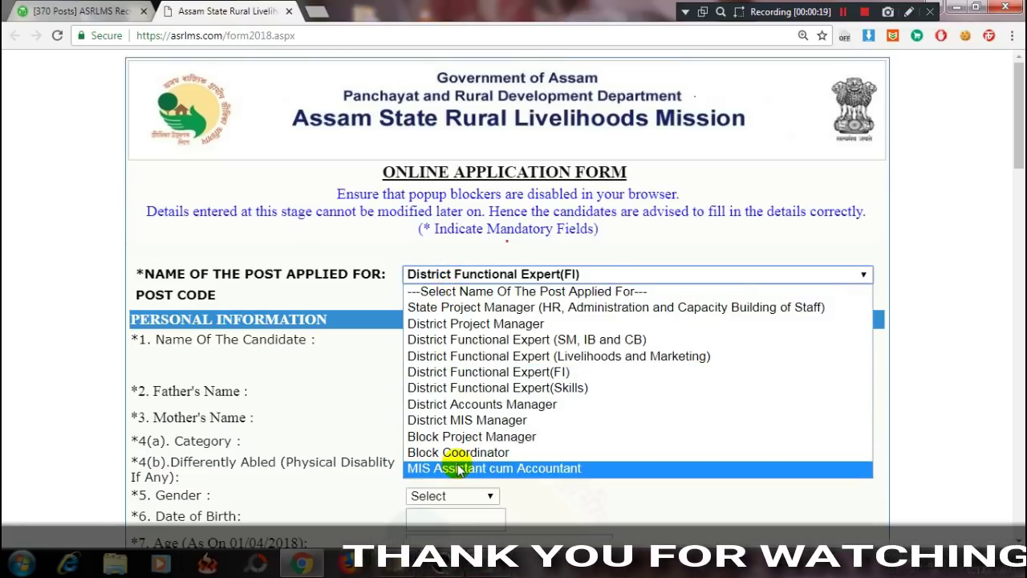
left_click(458, 436)
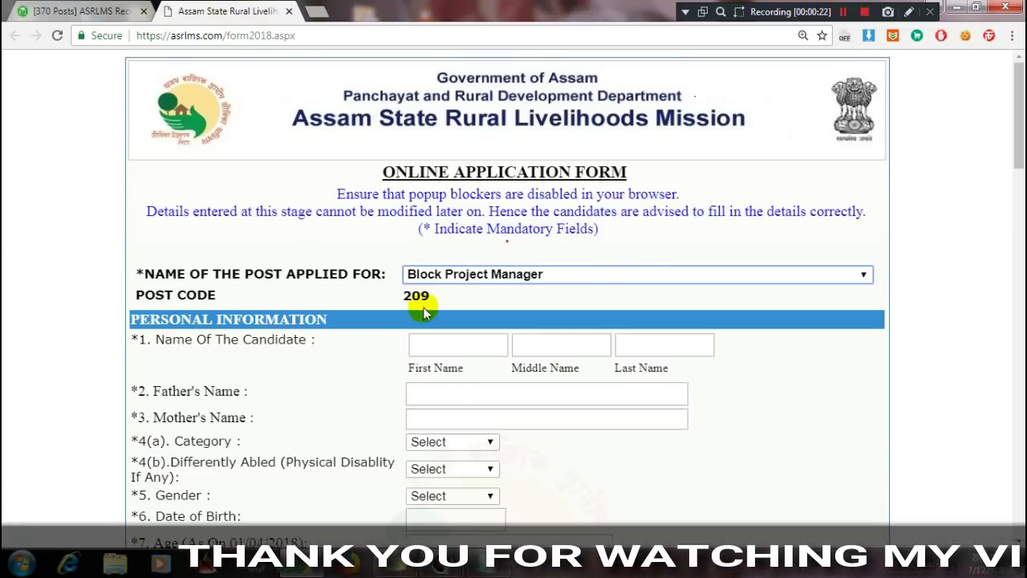
left_click_drag(430, 290, 394, 293)
left_click(471, 297)
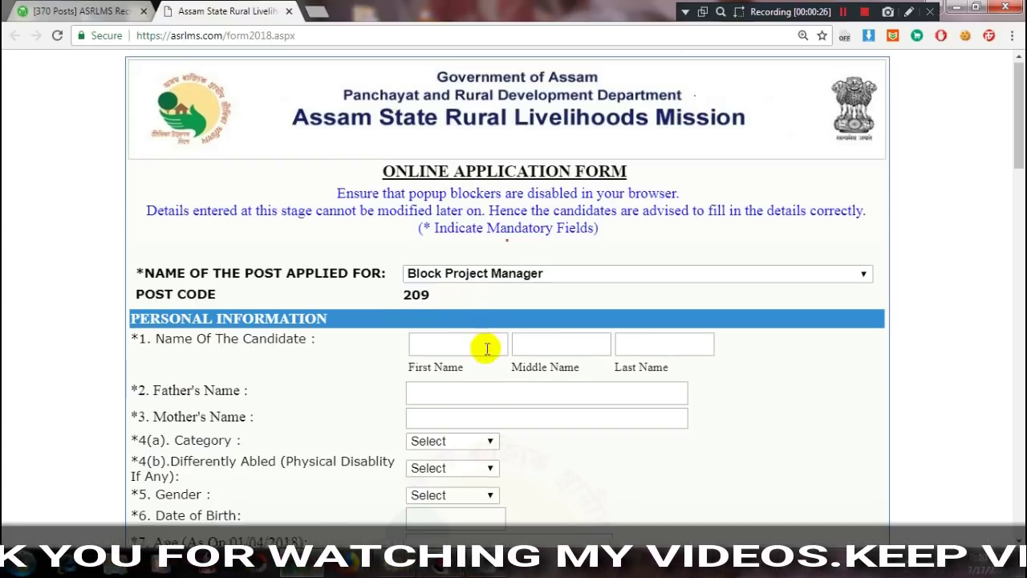
scroll(483, 345, "down", 1)
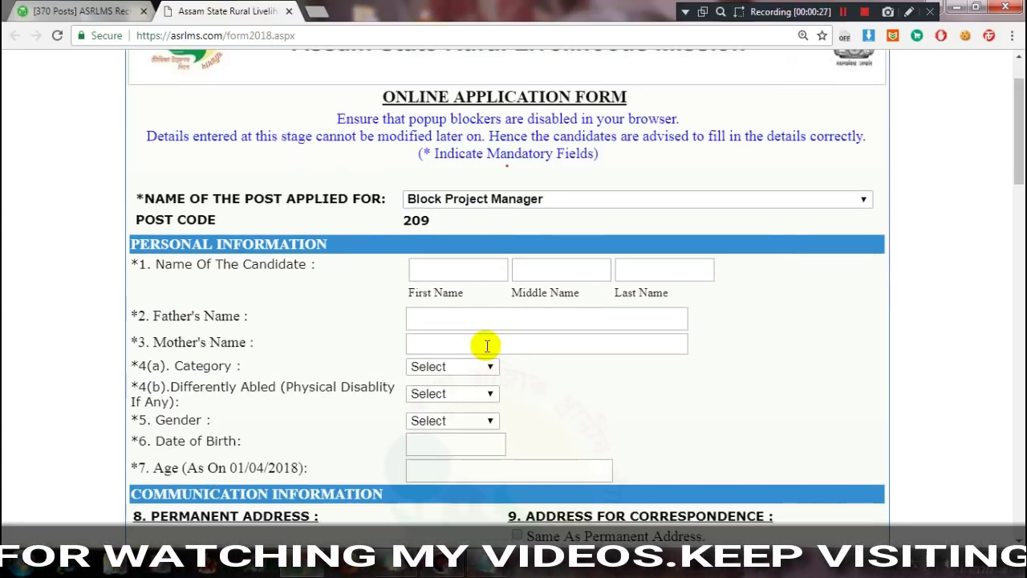
scroll(502, 385, "up", 1)
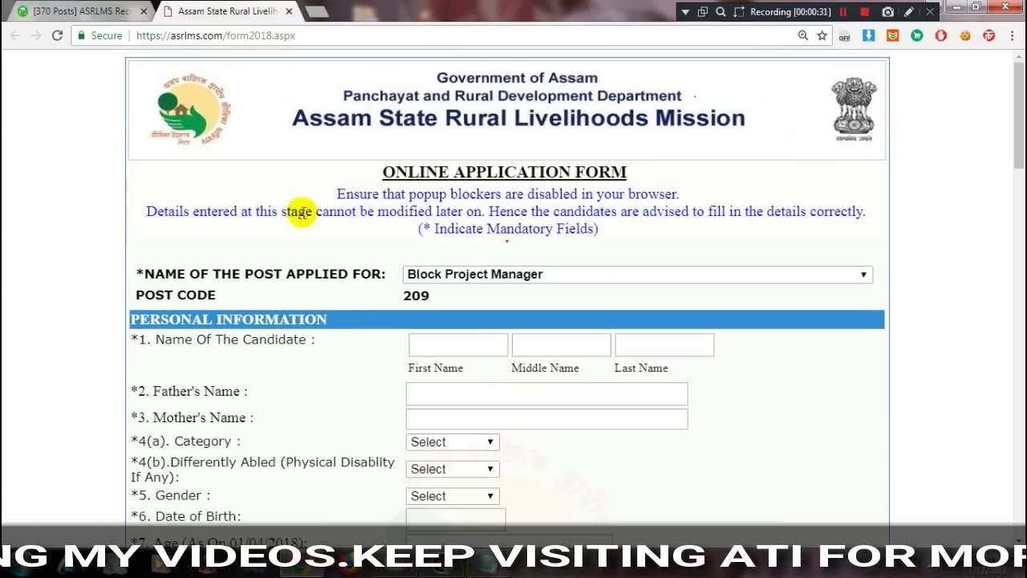
- Switch to the Assam Tech Info article and look over the posts and qualifications under ASRLMS Recruitment Details
left_click(90, 18)
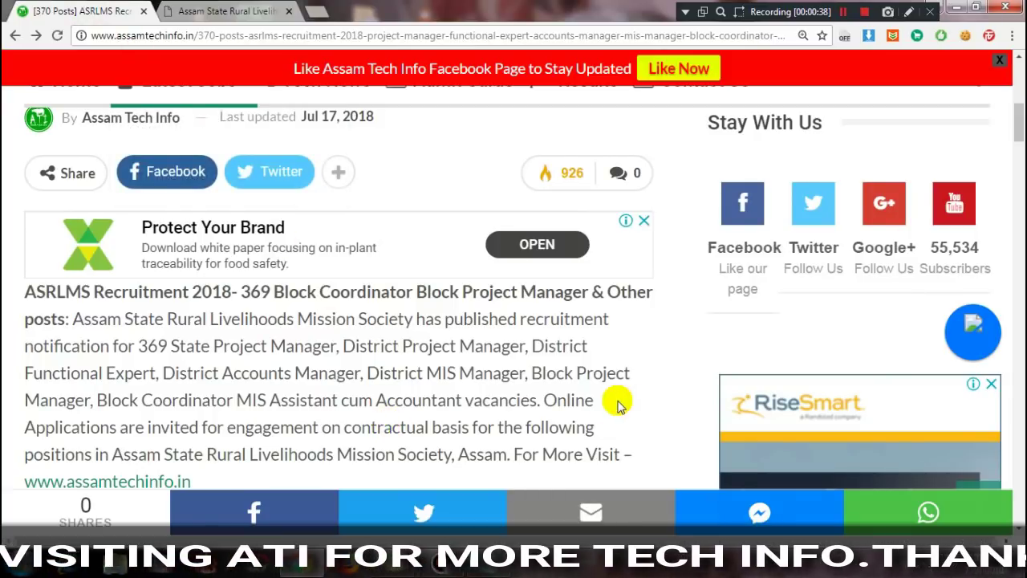
scroll(617, 405, "down", 3)
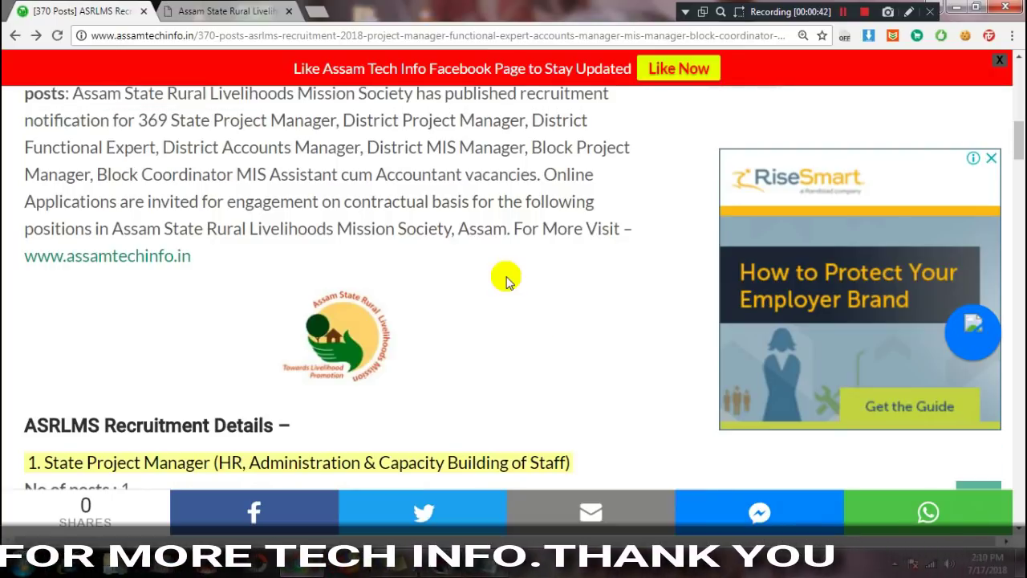
scroll(505, 280, "down", 3)
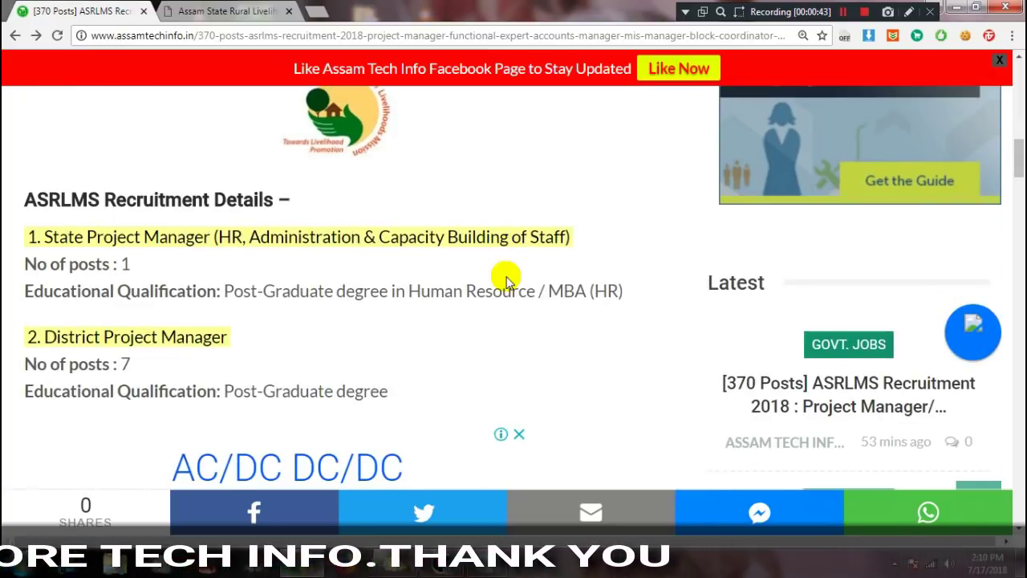
scroll(505, 279, "down", 2)
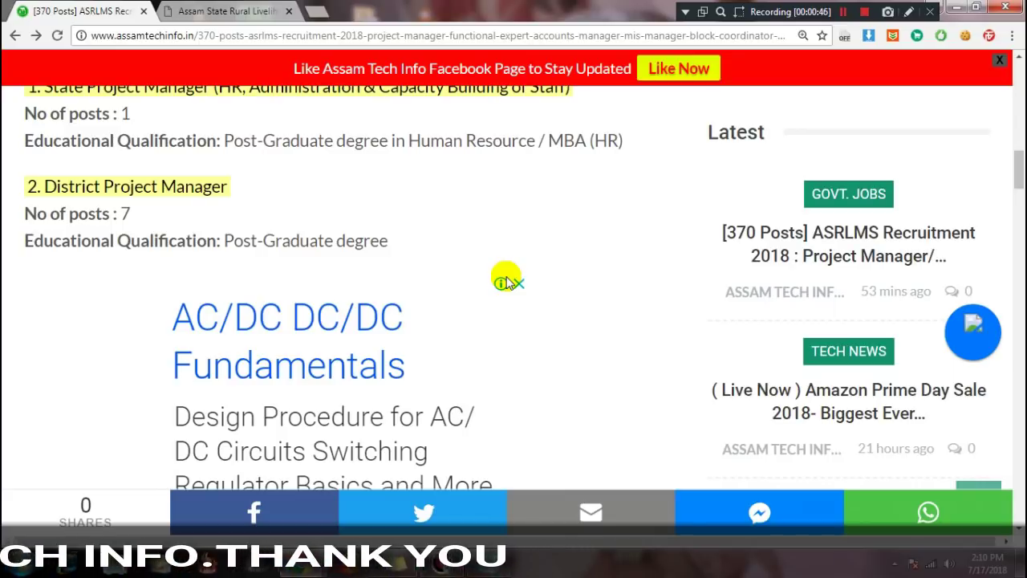
scroll(546, 386, "up", 3)
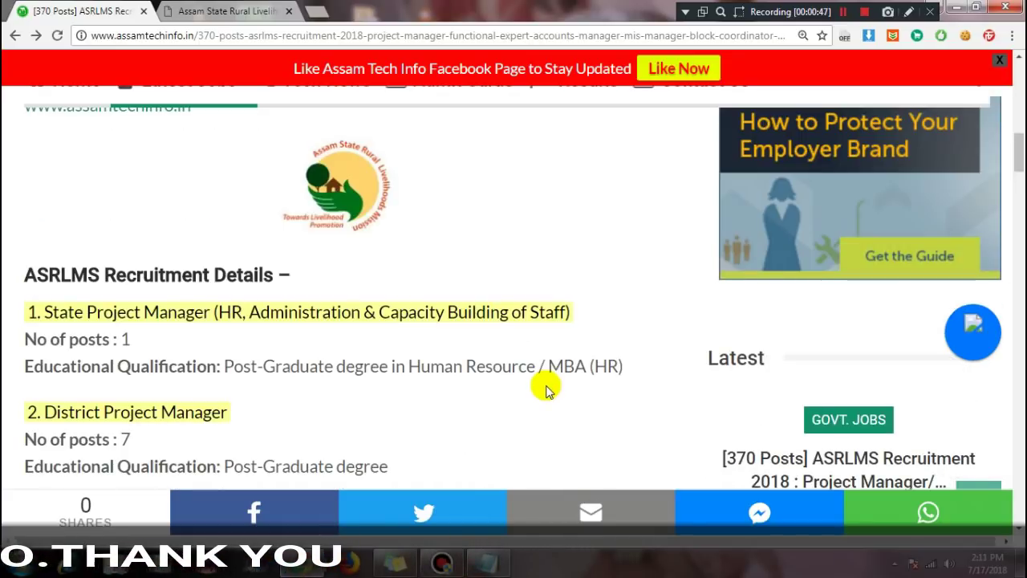